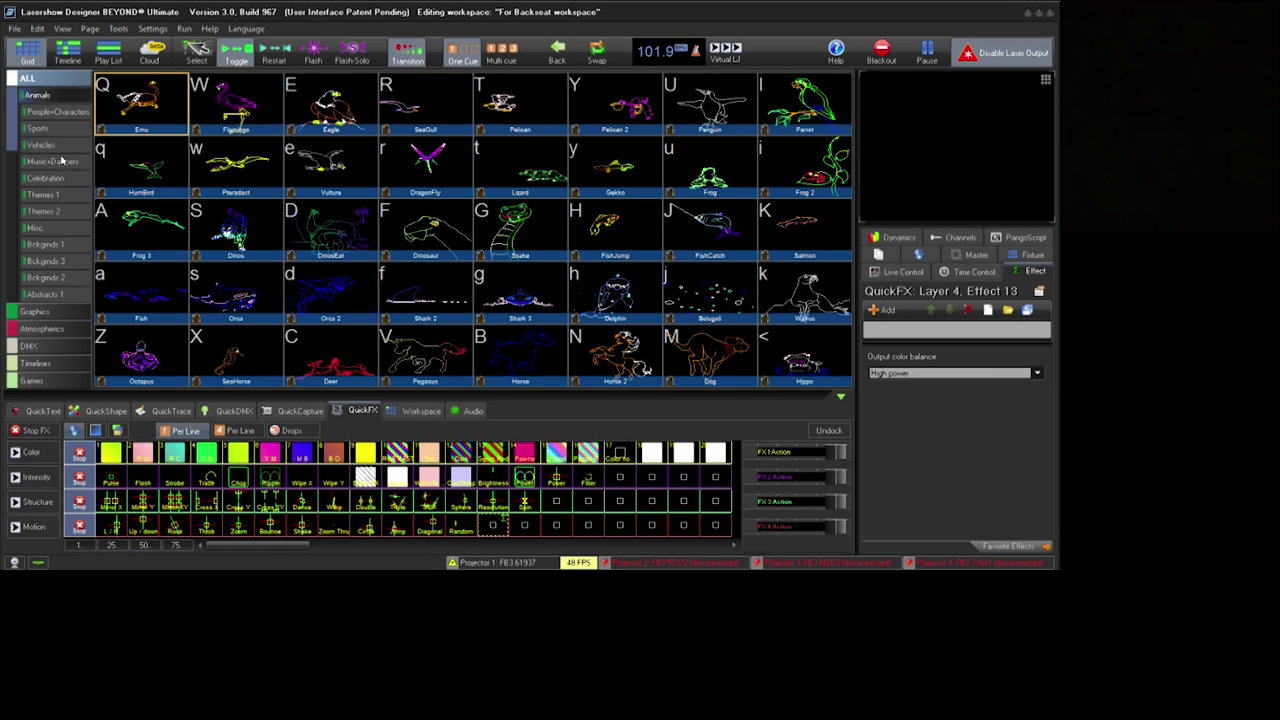
Open Projector 1's Color Settings in Projector Settings and choose the Advanced laser colour type.
{"action": "left_click", "coordinate": [152, 28]}
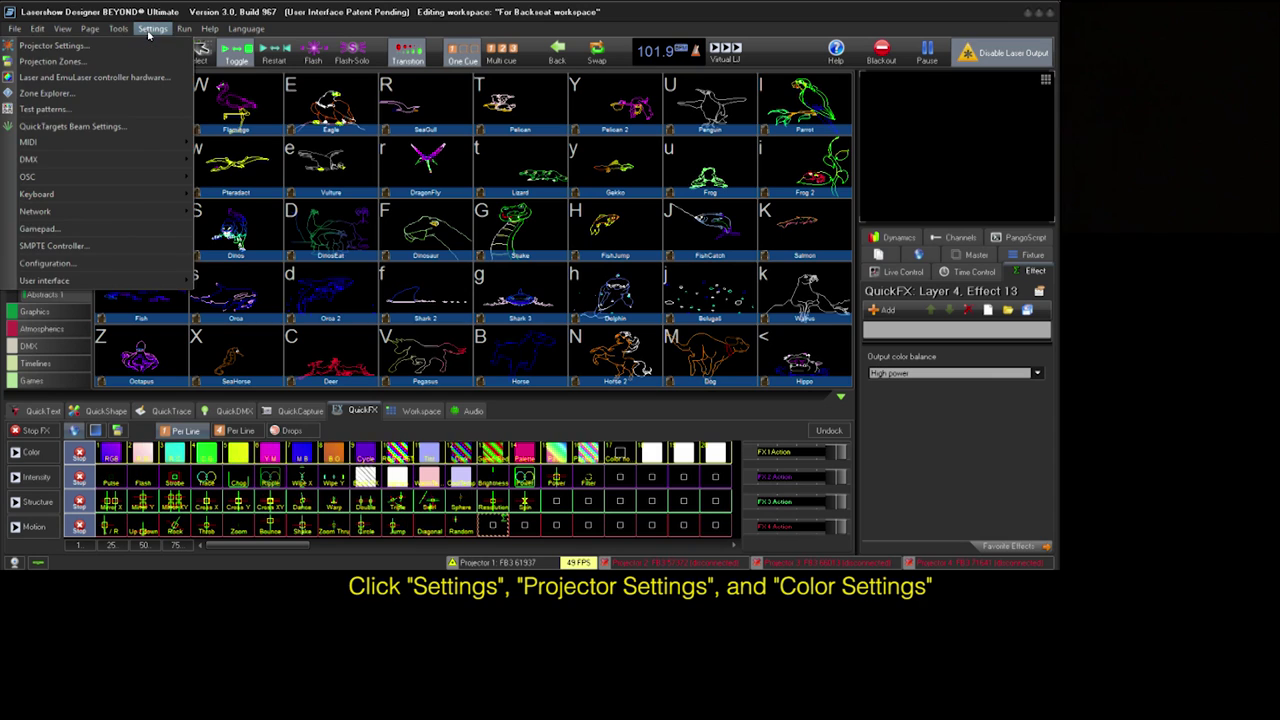
{"action": "left_click", "coordinate": [132, 47]}
{"action": "left_click", "coordinate": [527, 144]}
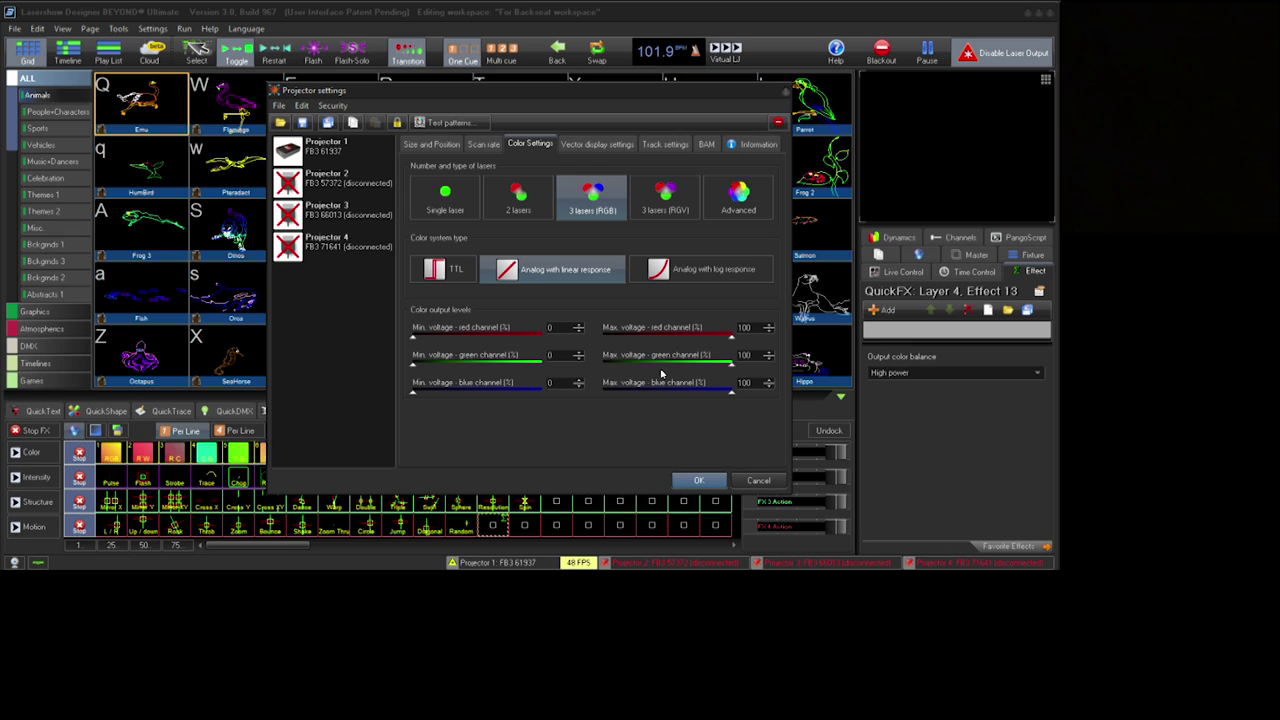
{"action": "left_click", "coordinate": [730, 207]}
Open Advanced Color System settings for Projector 1's Fully balanced profile.
{"action": "left_click", "coordinate": [700, 316]}
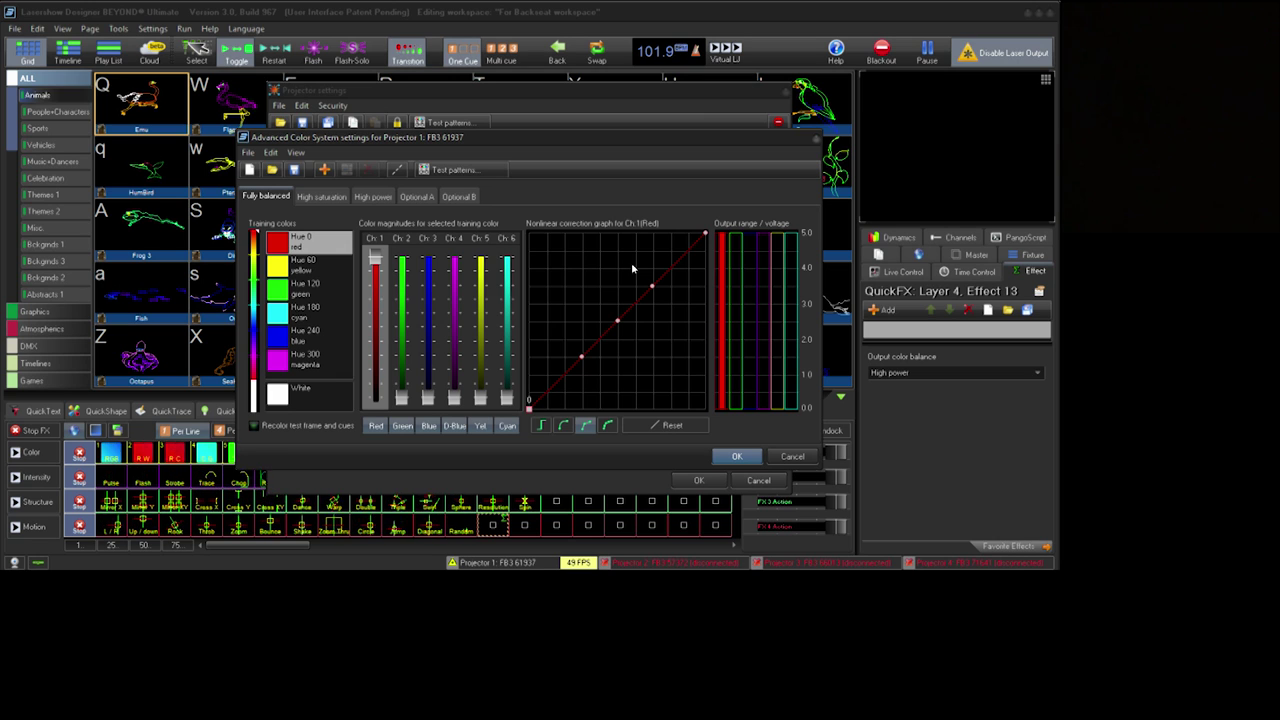
Project the NewColorTest pattern and recolour it with the Hue 0 red training colour.
{"action": "left_click", "coordinate": [484, 171]}
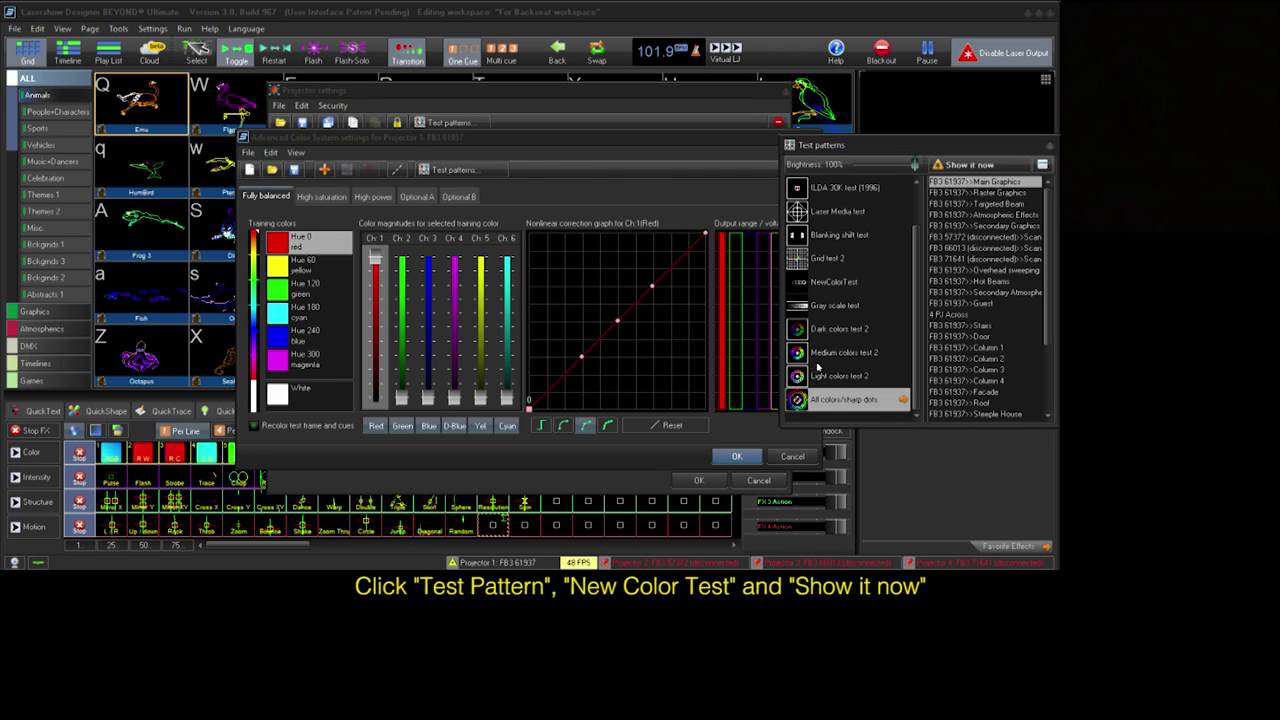
{"action": "left_click", "coordinate": [838, 288]}
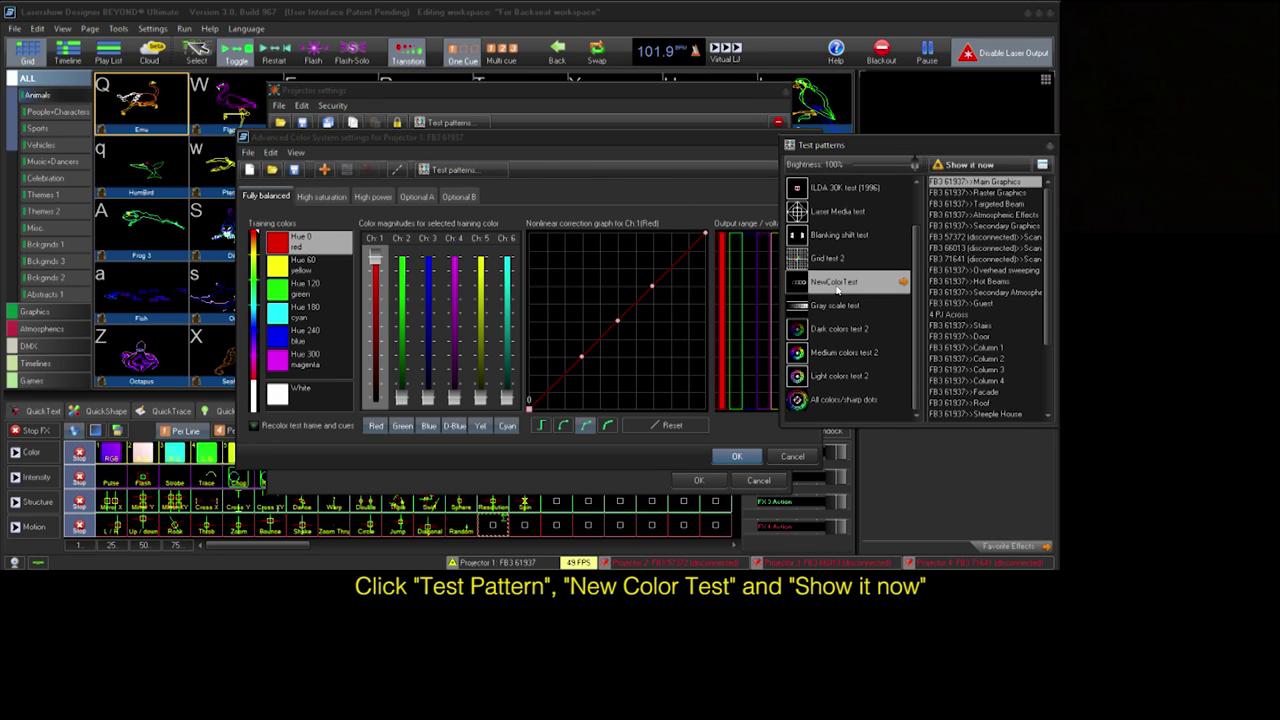
{"action": "left_click", "coordinate": [958, 165]}
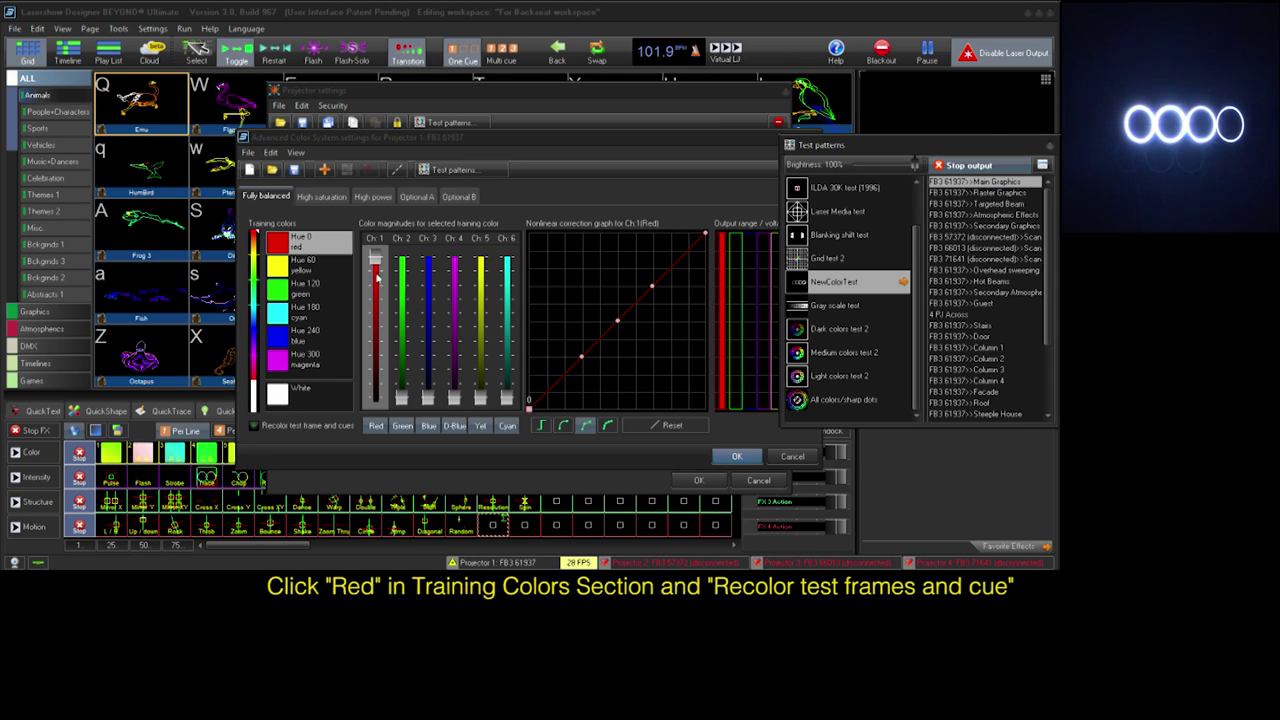
{"action": "left_click", "coordinate": [321, 241]}
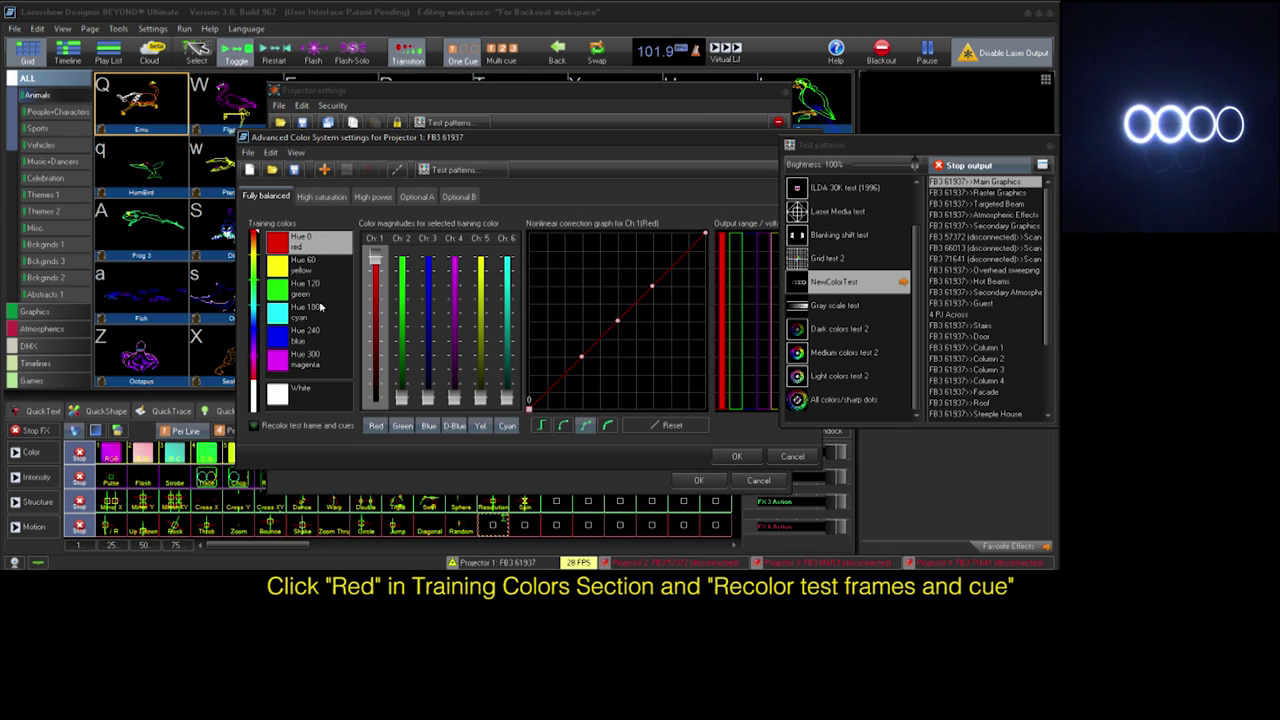
{"action": "left_click", "coordinate": [254, 426]}
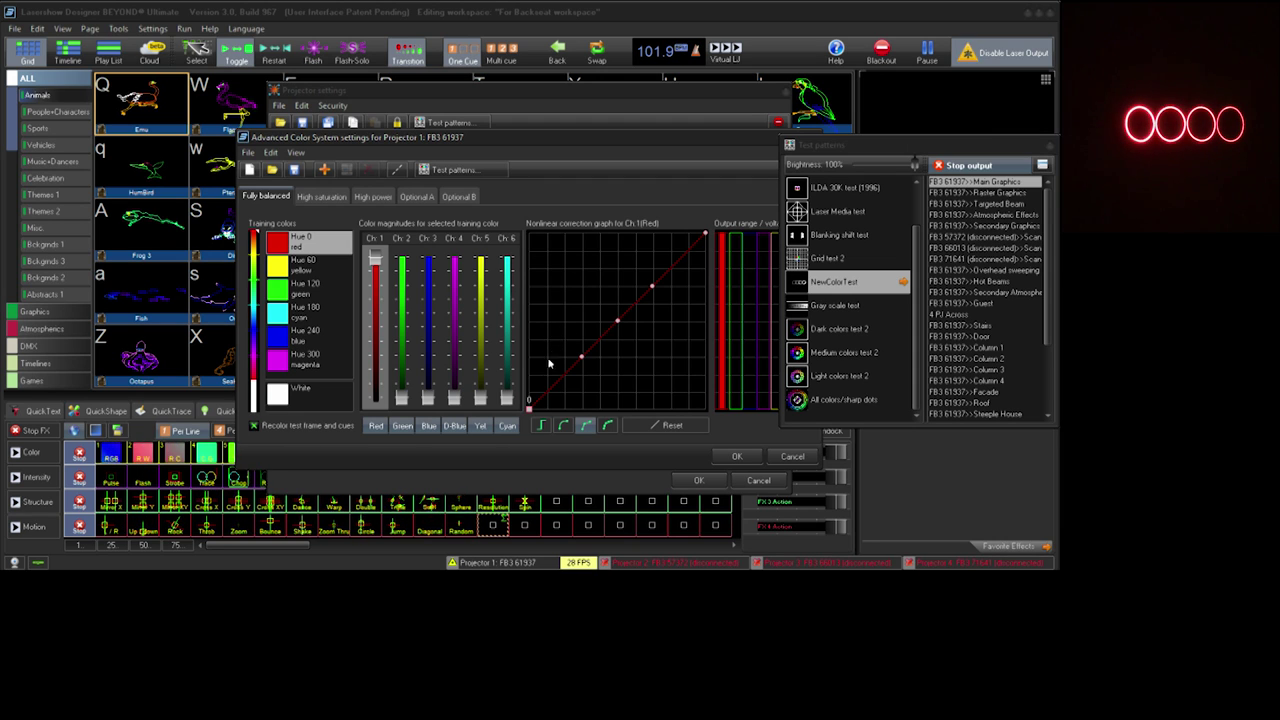
{"action": "left_click", "coordinate": [541, 426]}
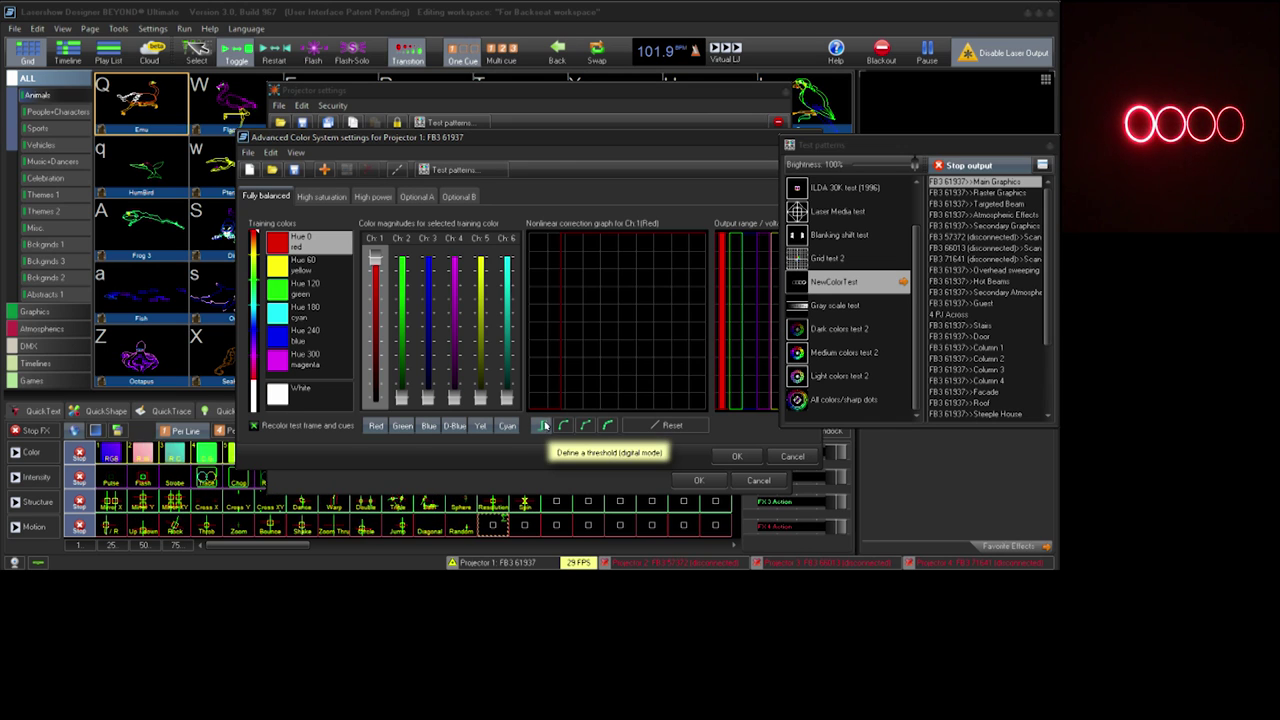
{"action": "left_click", "coordinate": [564, 427]}
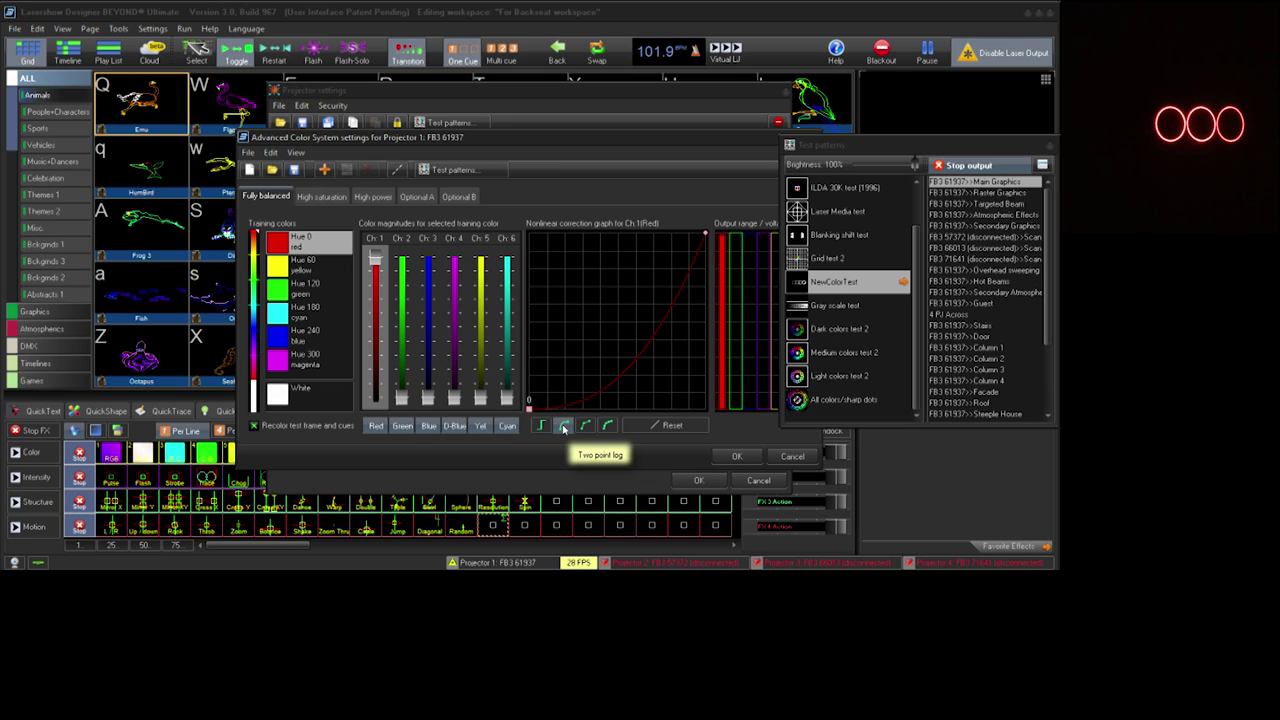
{"action": "left_click", "coordinate": [587, 427]}
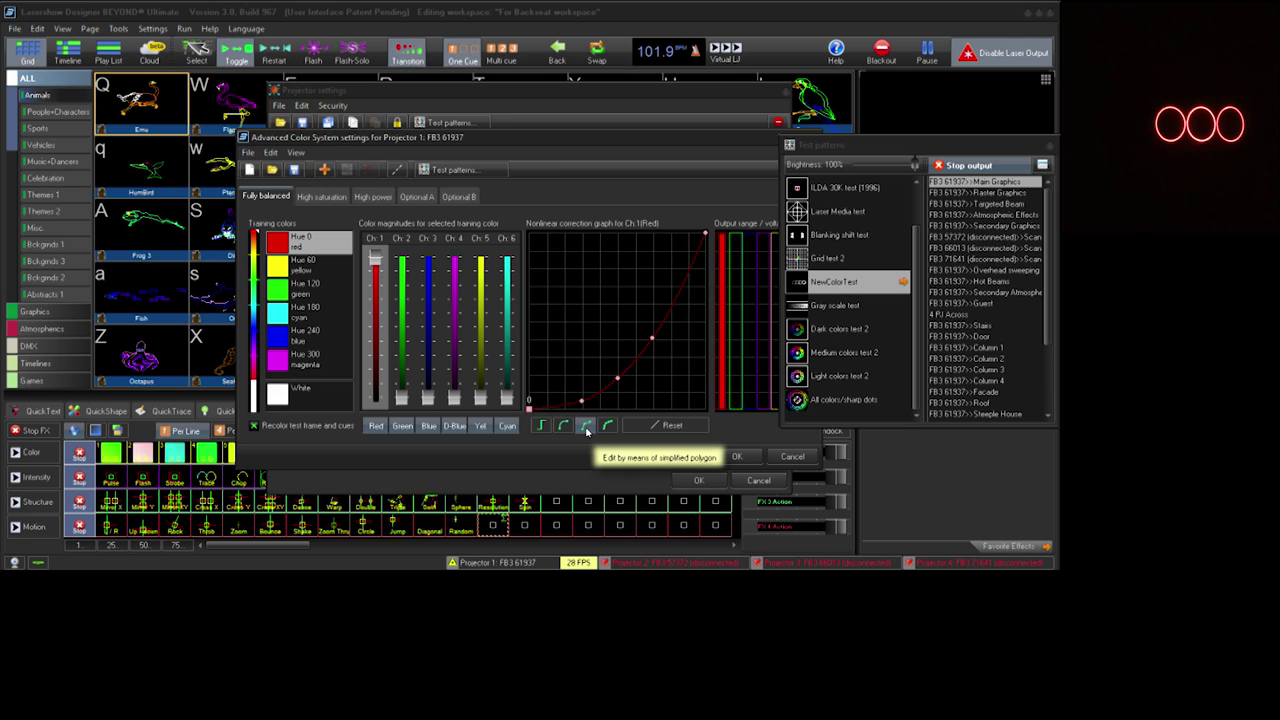
{"action": "left_click", "coordinate": [606, 428]}
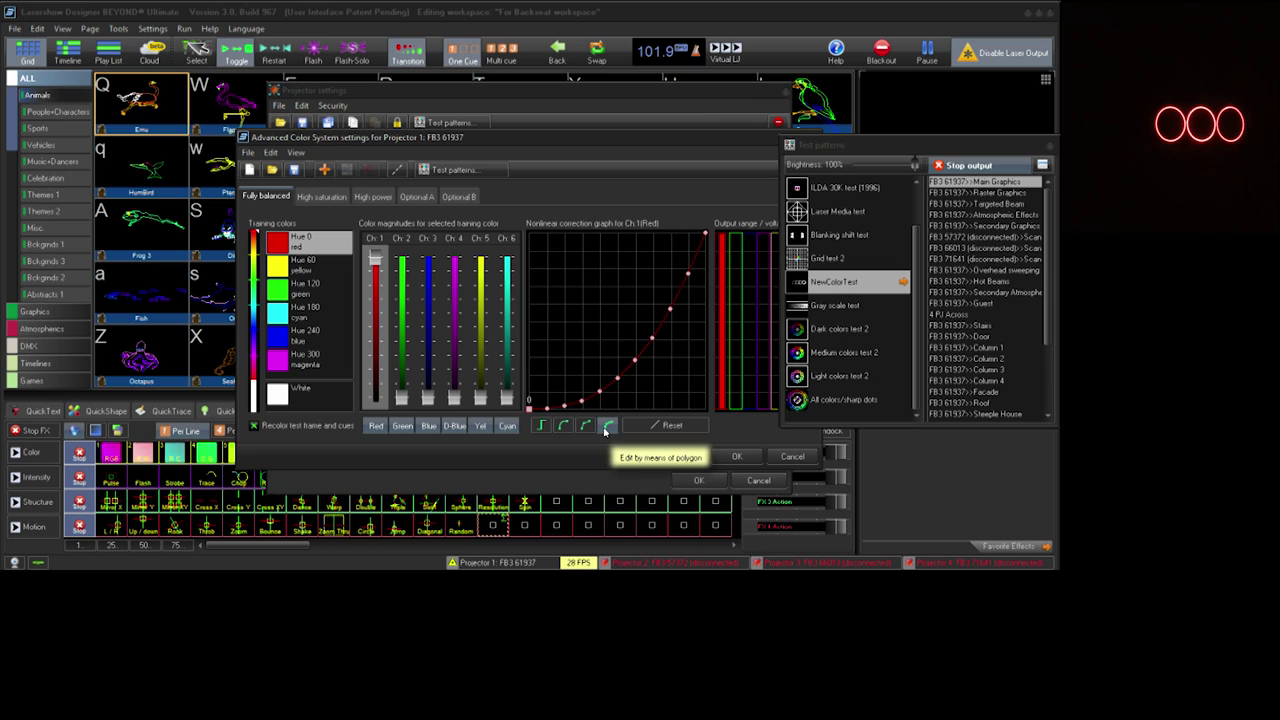
{"action": "left_click", "coordinate": [652, 427]}
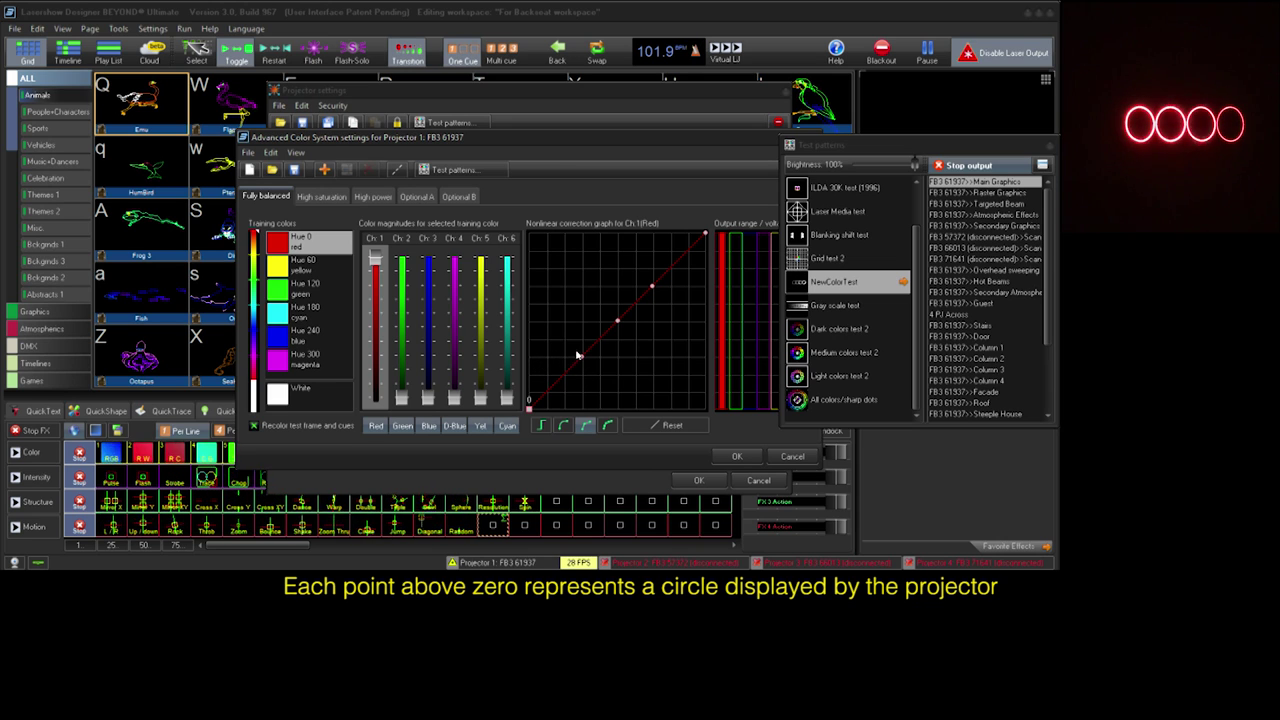
Add a red curve point, drop point 4 to zero, and raise the selected point to 76.
{"action": "left_click", "coordinate": [579, 356]}
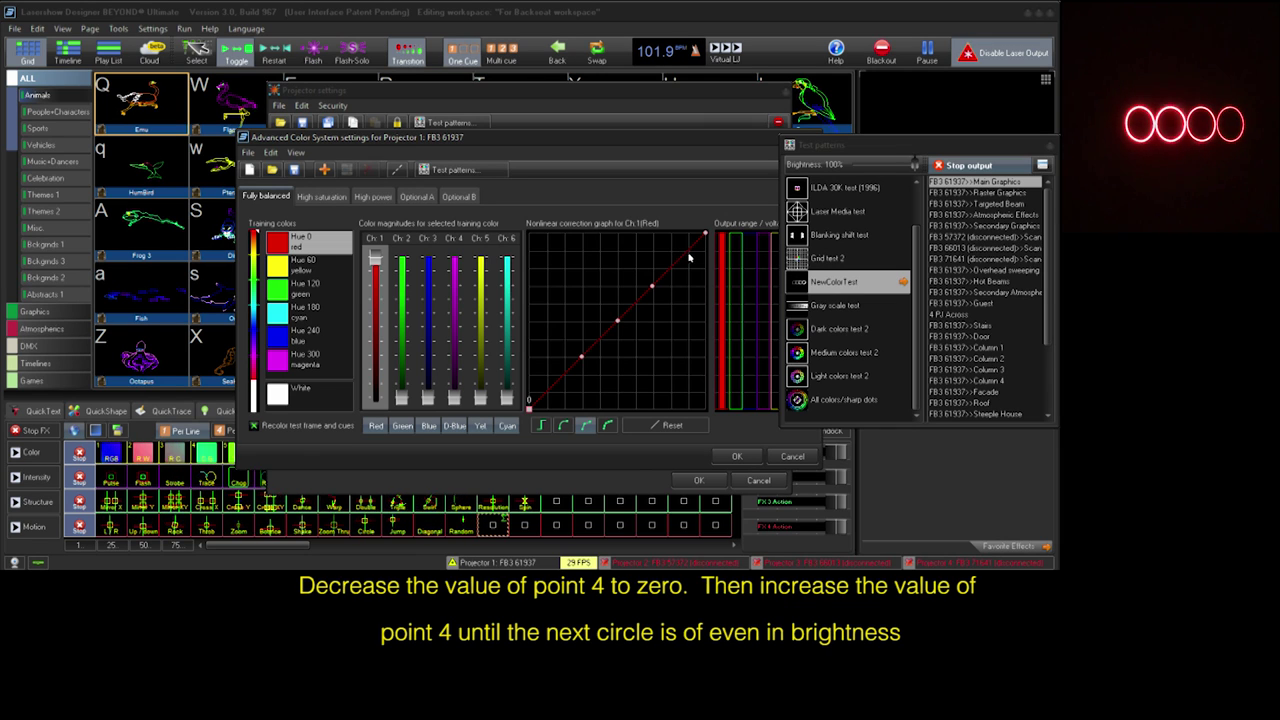
{"action": "left_click_drag", "start_coordinate": [651, 290], "coordinate": [651, 405]}
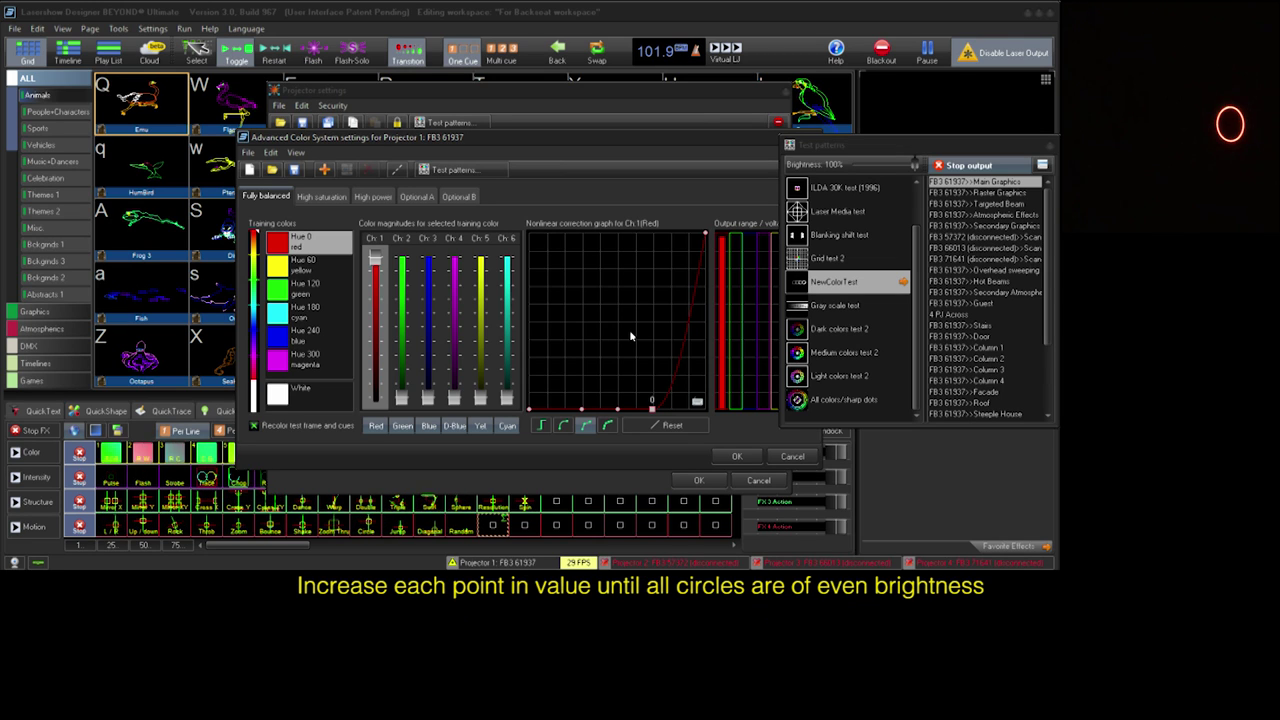
{"action": "key", "text": "Up"}
{"action": "key", "text": "Up"}
{"action": "key", "text": "Up"}
{"action": "key", "text": "Up"}
{"action": "key", "text": "Up"}
{"action": "key", "text": "Up"}
{"action": "key", "text": "Up"}
{"action": "key", "text": "Up"}
{"action": "key", "text": "Up"}
{"action": "key", "text": "Up"}
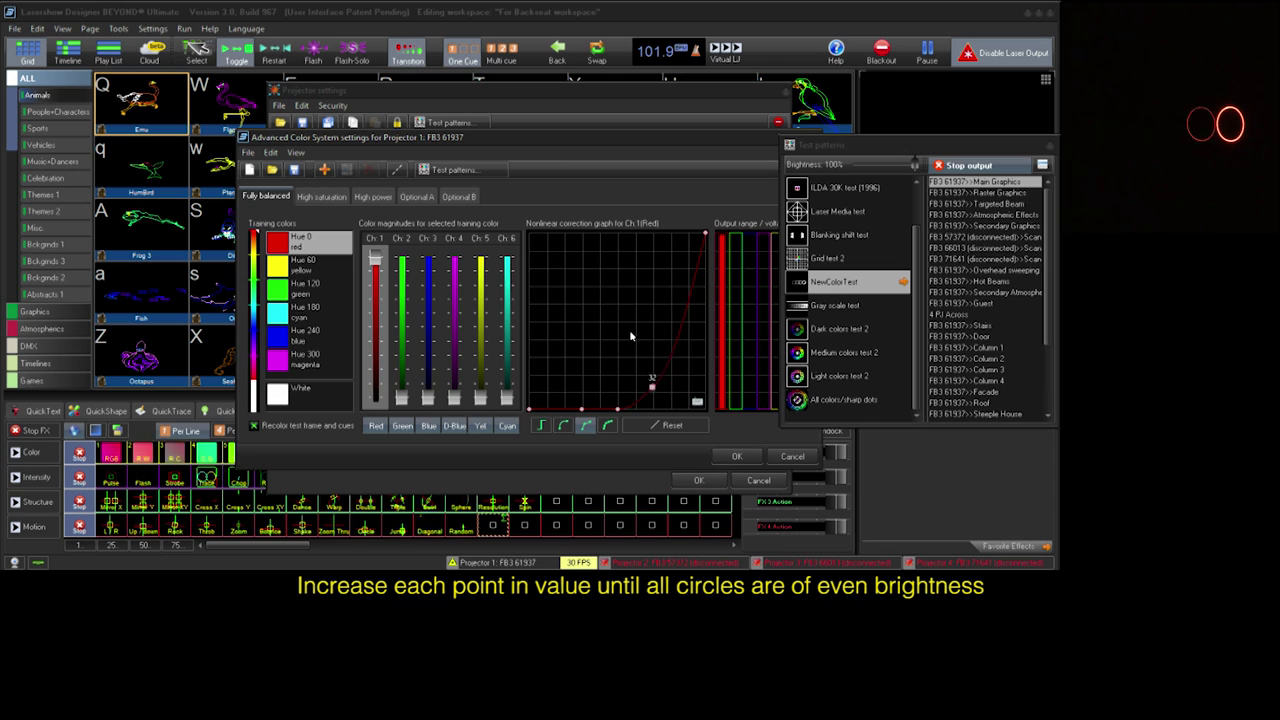
{"action": "key", "text": "Up"}
{"action": "key", "text": "Up"}
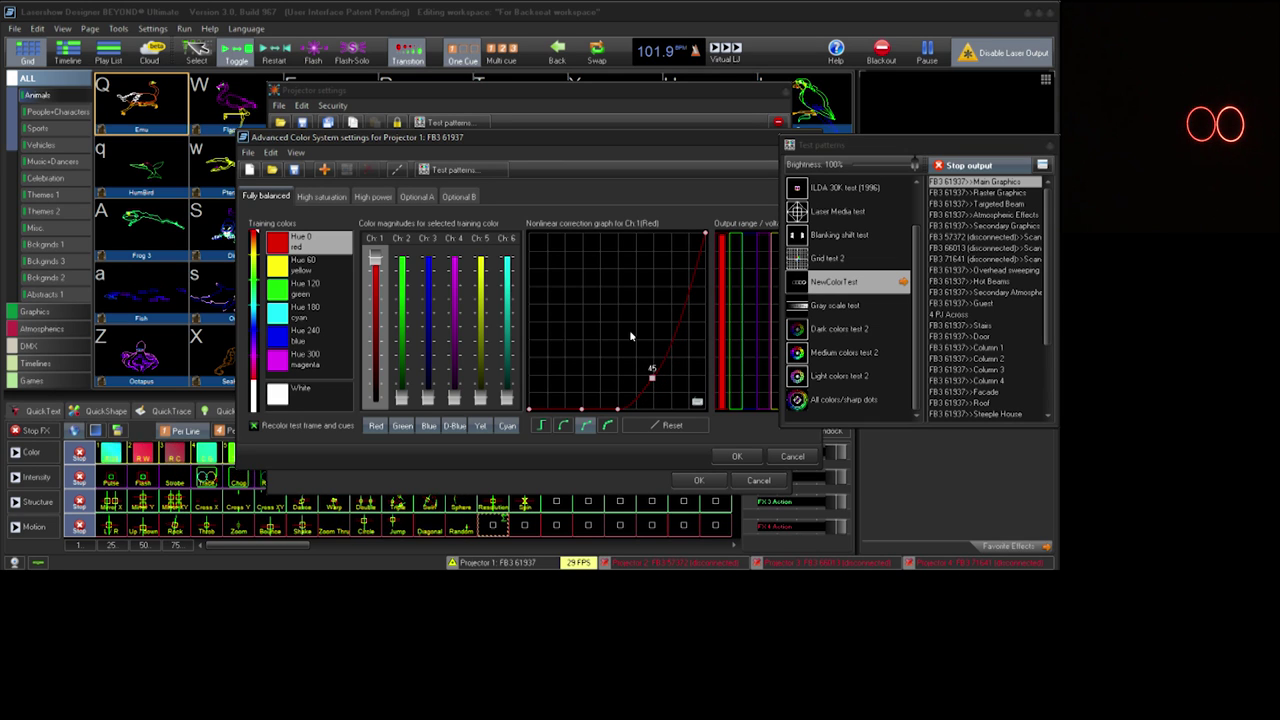
{"action": "key", "text": "Up"}
{"action": "key", "text": "Up"}
{"action": "key", "text": "Up"}
{"action": "key", "text": "Up"}
{"action": "key", "text": "Up"}
{"action": "key", "text": "Up"}
{"action": "key", "text": "Up"}
{"action": "key", "text": "Up"}
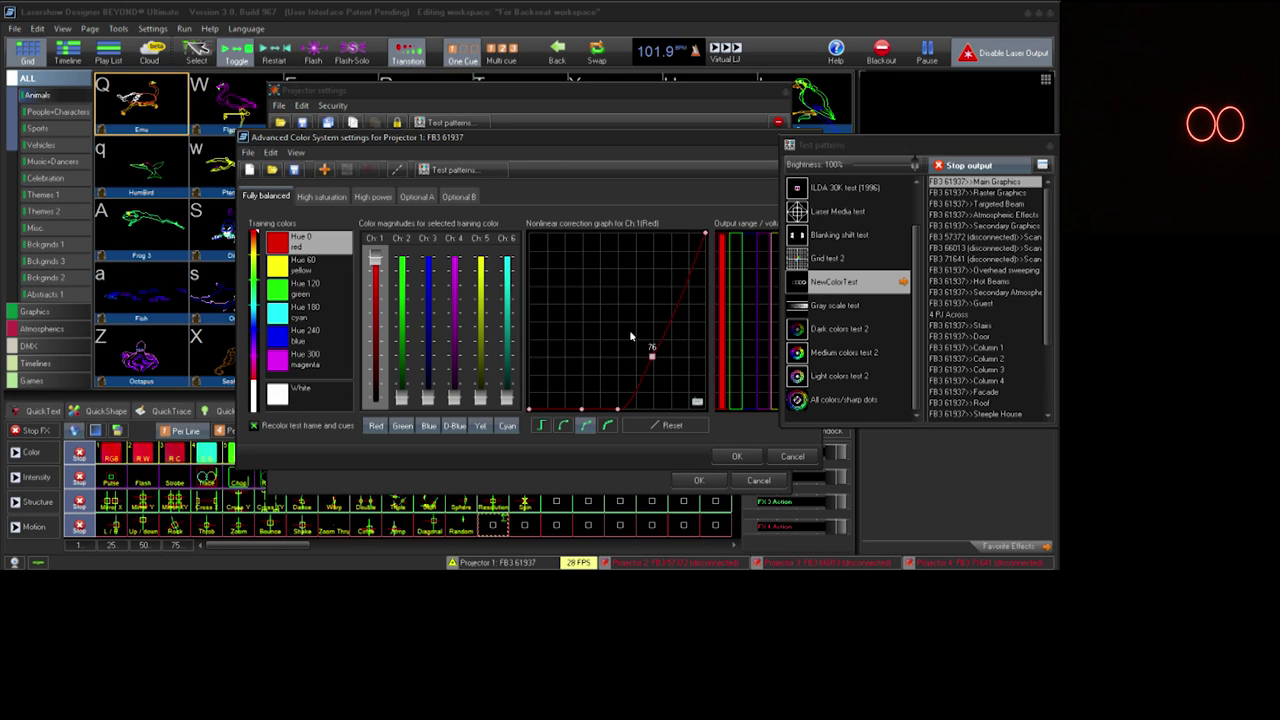
Raise the next red curve point to 42 and the bottom-left point to 21.
{"action": "key", "text": "Left"}
{"action": "key", "text": "Up"}
{"action": "key", "text": "Up"}
{"action": "key", "text": "Up"}
{"action": "key", "text": "Up"}
{"action": "key", "text": "Up"}
{"action": "key", "text": "Up"}
{"action": "key", "text": "Up"}
{"action": "key", "text": "Up"}
{"action": "key", "text": "Up"}
{"action": "key", "text": "Up"}
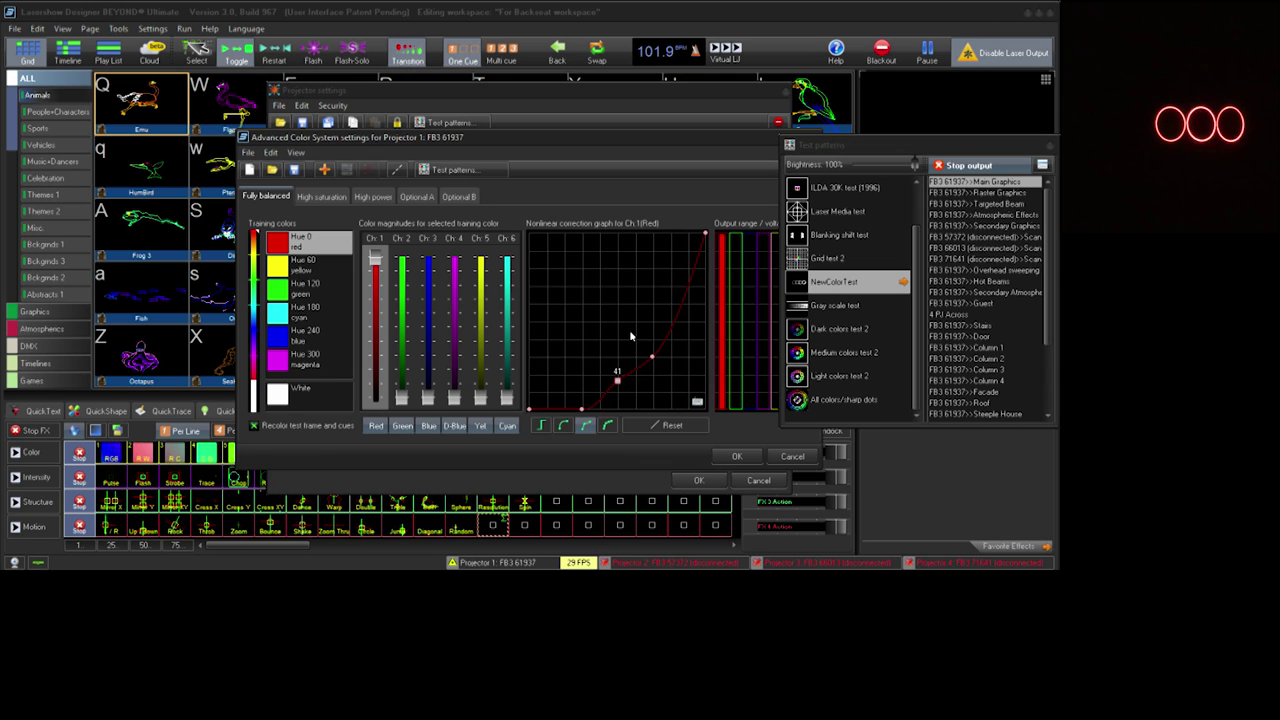
{"action": "key", "text": "Up"}
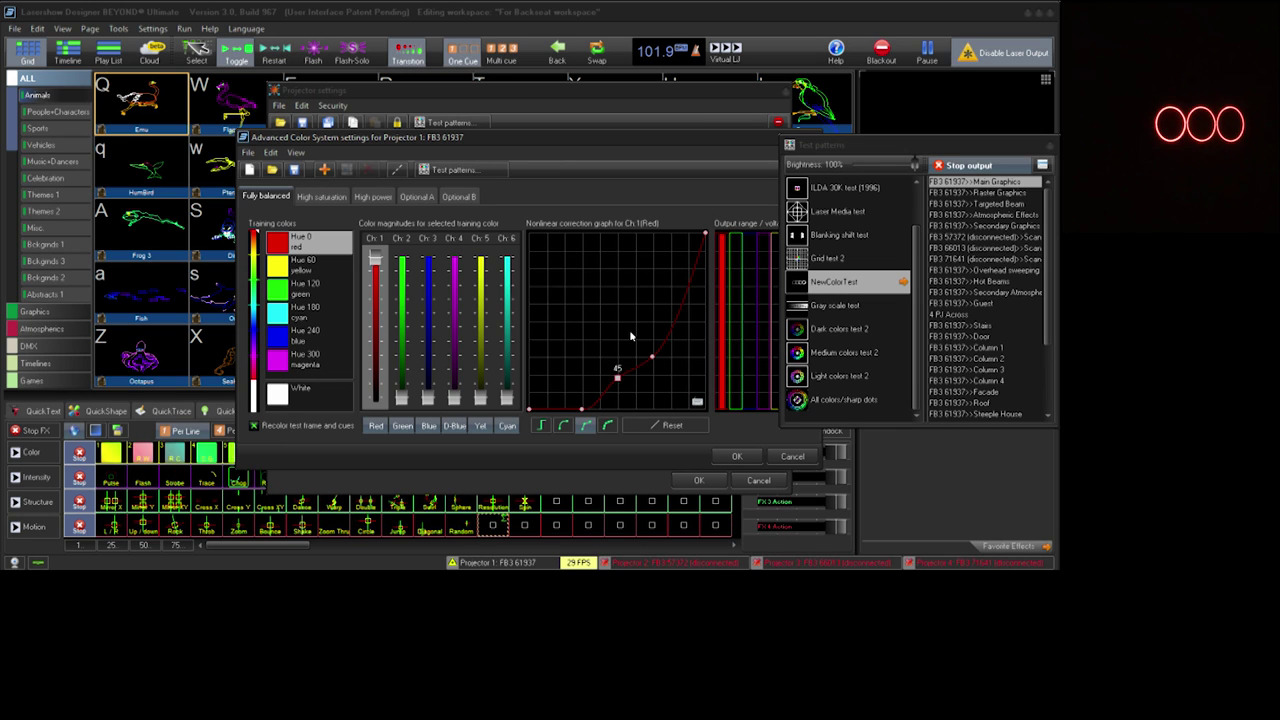
{"action": "key", "text": "Left"}
{"action": "key", "text": "Up"}
{"action": "key", "text": "Up"}
{"action": "key", "text": "Up"}
{"action": "key", "text": "Up"}
{"action": "key", "text": "Up"}
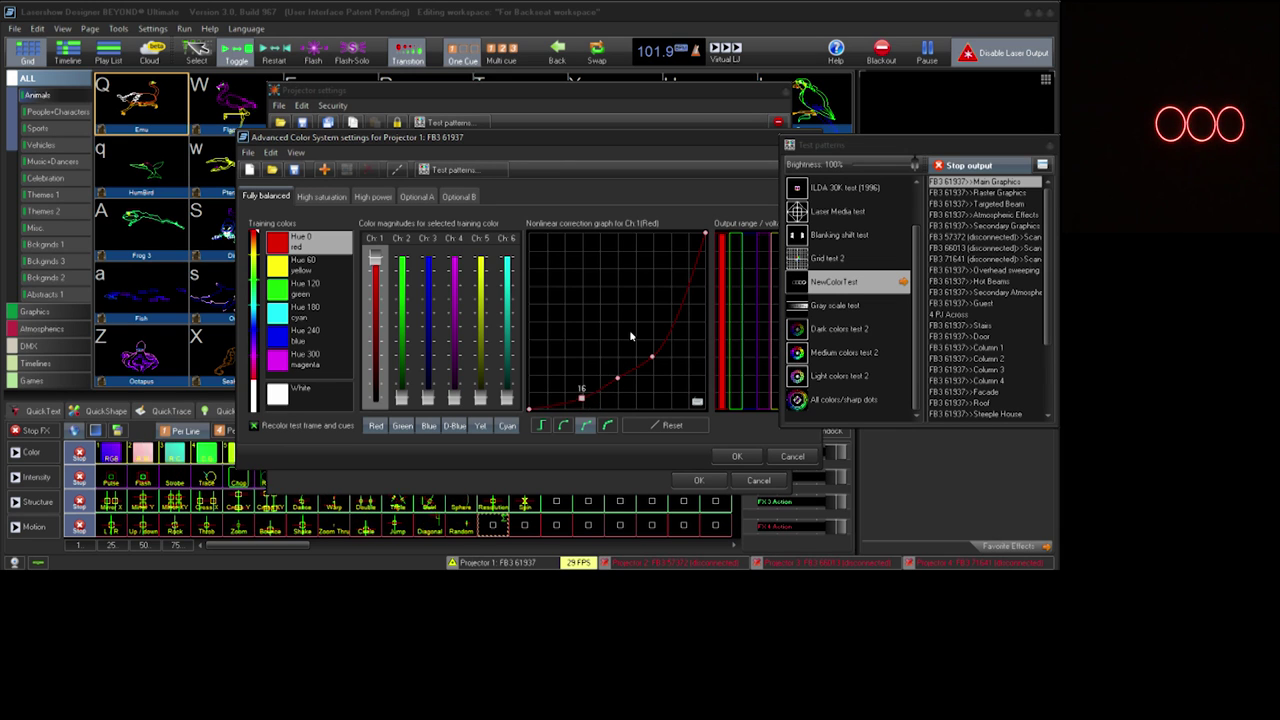
{"action": "key", "text": "Up"}
{"action": "key", "text": "Up"}
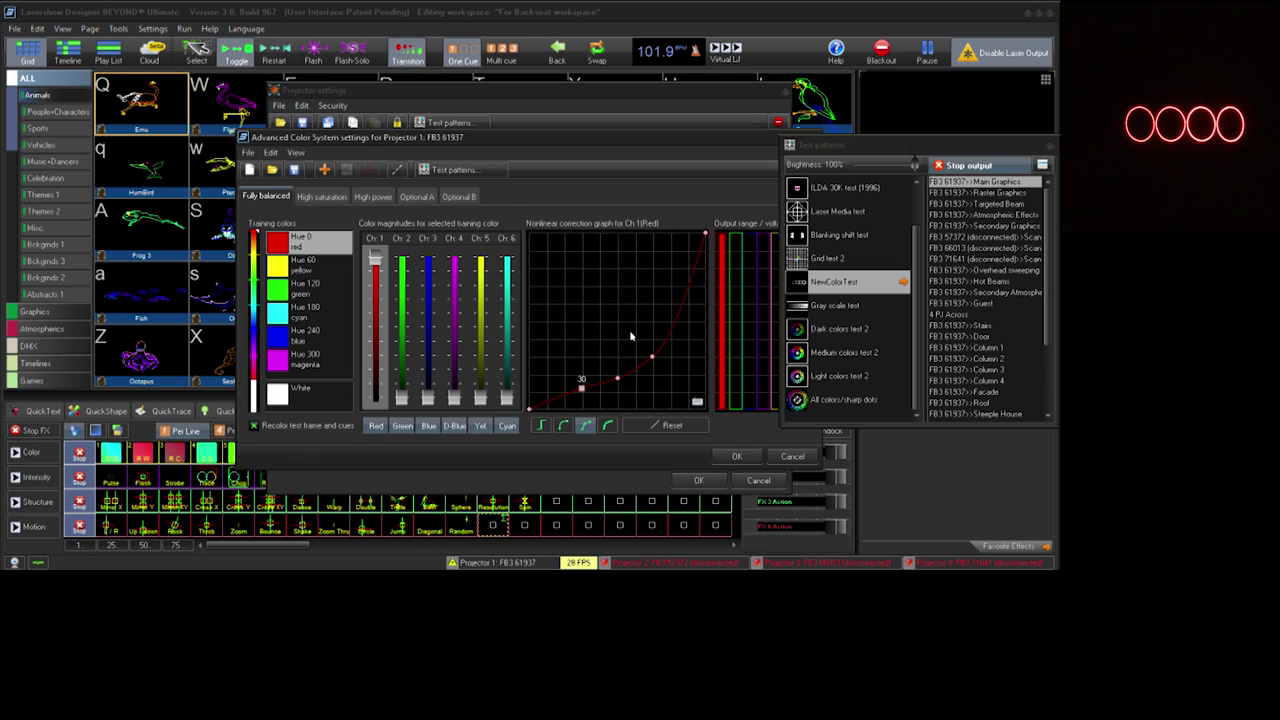
Apply the colour setting to blanked lines and set red curve point 0 to 16.
{"action": "left_click", "coordinate": [397, 169]}
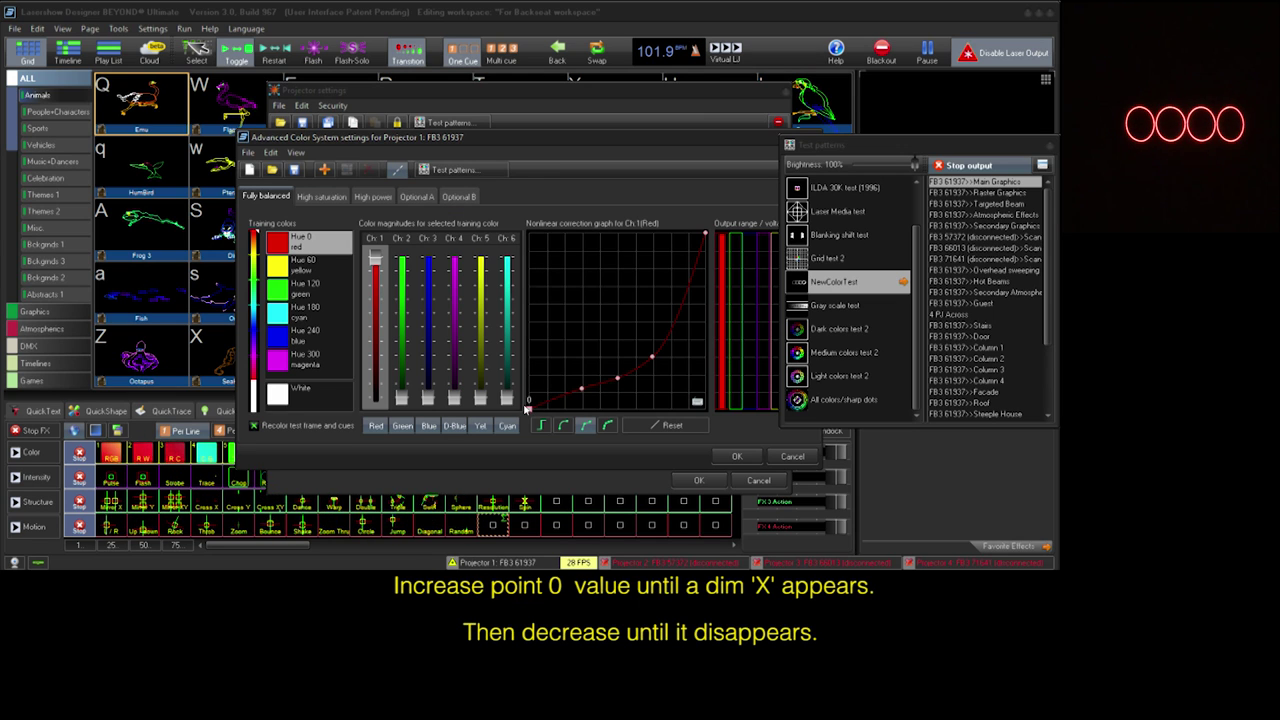
{"action": "scroll", "coordinate": [526, 407], "scroll_direction": "up", "scroll_amount": 5}
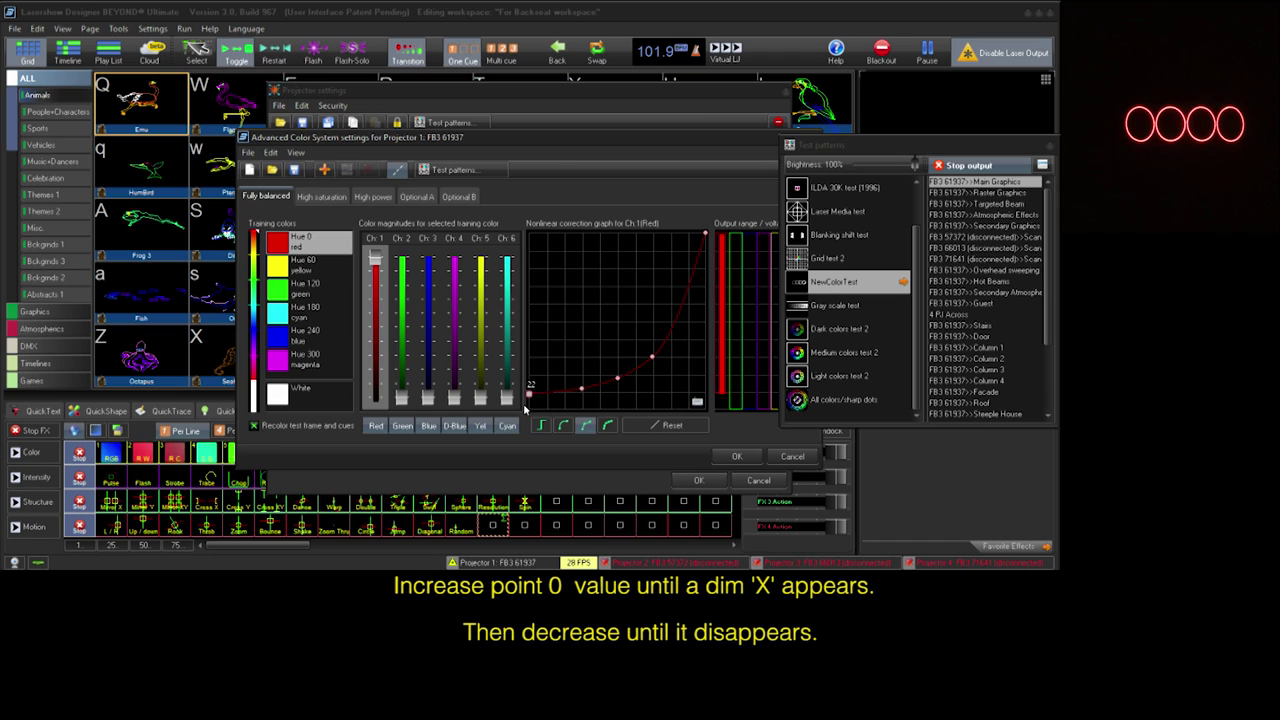
{"action": "scroll", "coordinate": [526, 407], "scroll_direction": "up", "scroll_amount": 3}
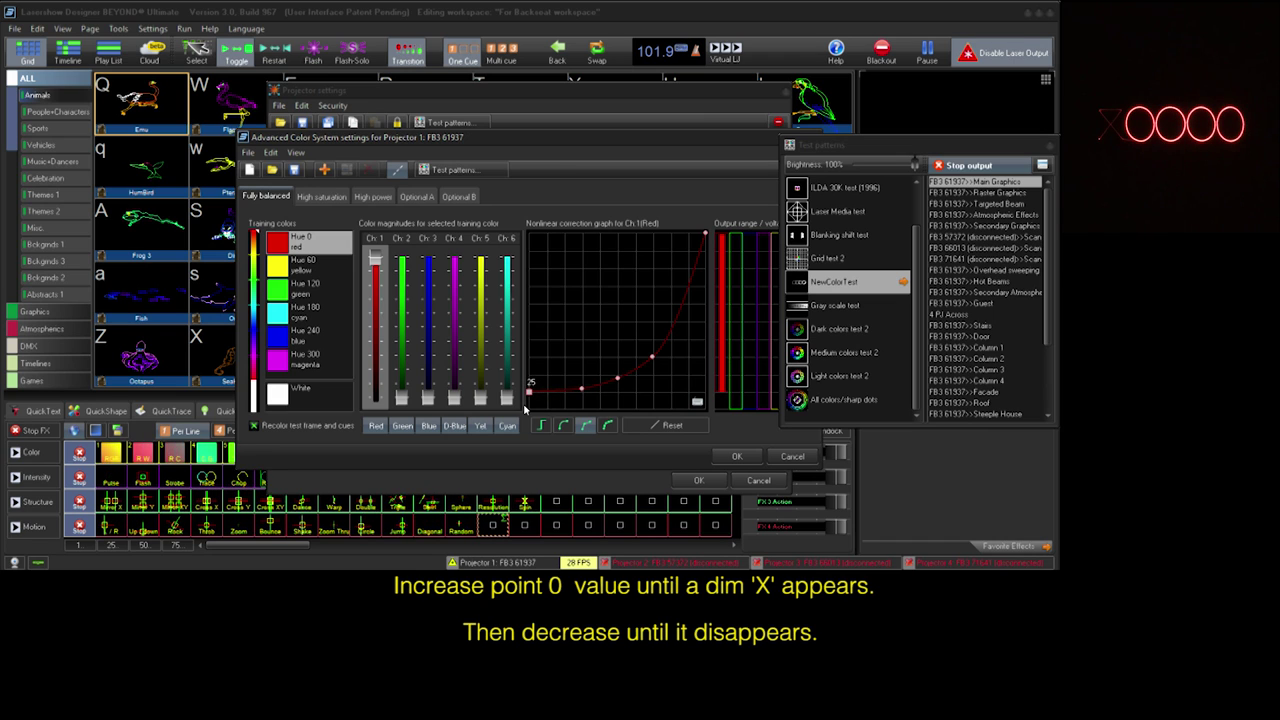
{"action": "scroll", "coordinate": [524, 407], "scroll_direction": "down", "scroll_amount": 3}
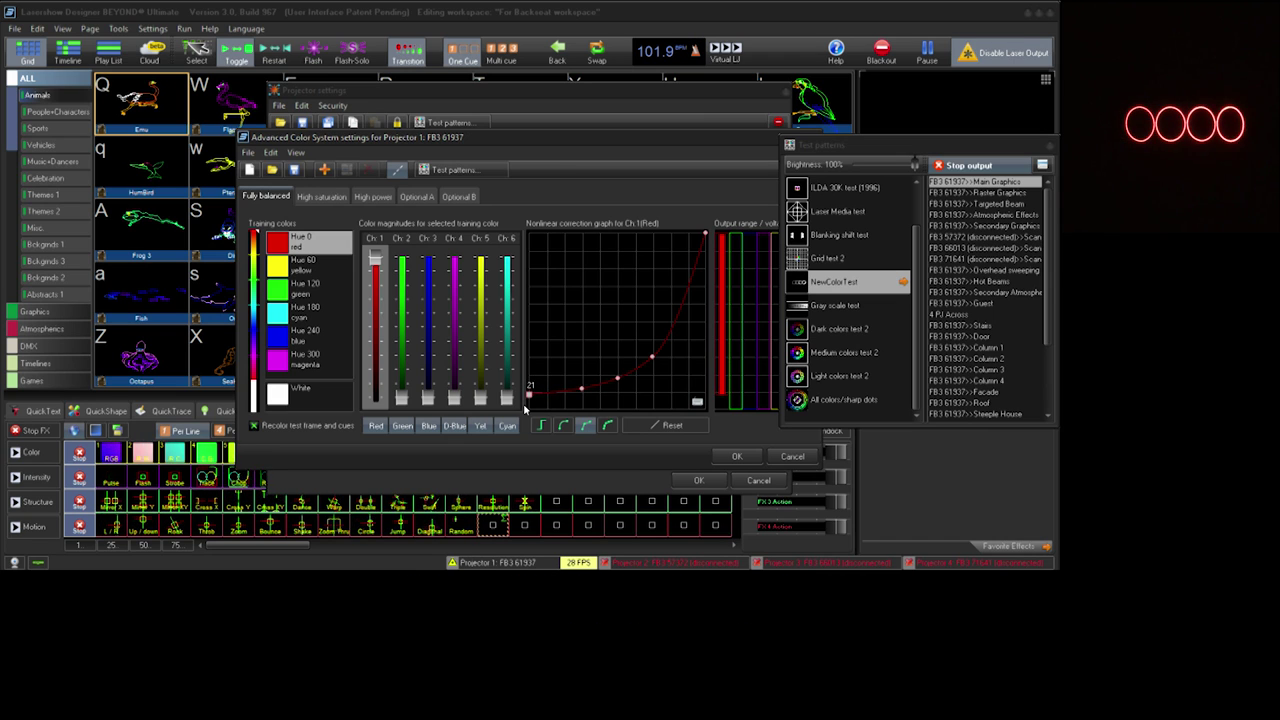
{"action": "scroll", "coordinate": [524, 407], "scroll_direction": "down", "scroll_amount": 3}
{"action": "scroll", "coordinate": [524, 407], "scroll_direction": "down", "scroll_amount": 1}
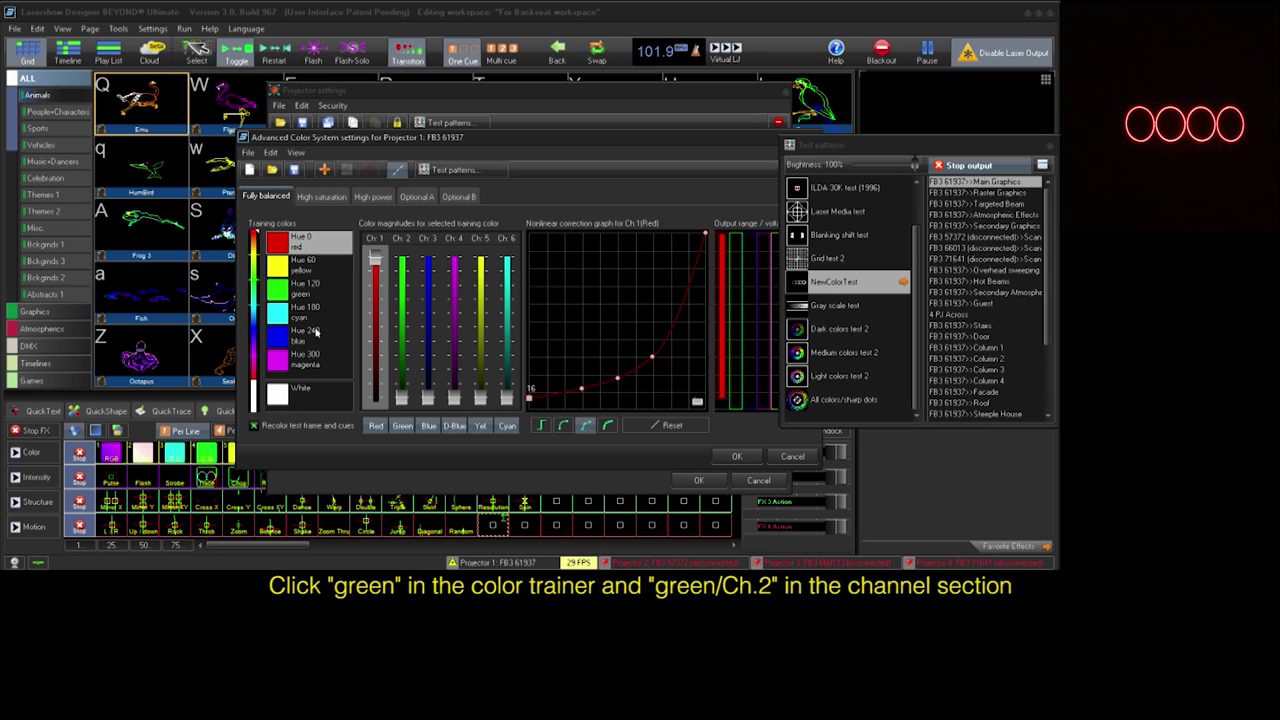
Show the green training colour's curve, drop its upper point to zero, and raise the lower point to about 51.
{"action": "left_click", "coordinate": [300, 298]}
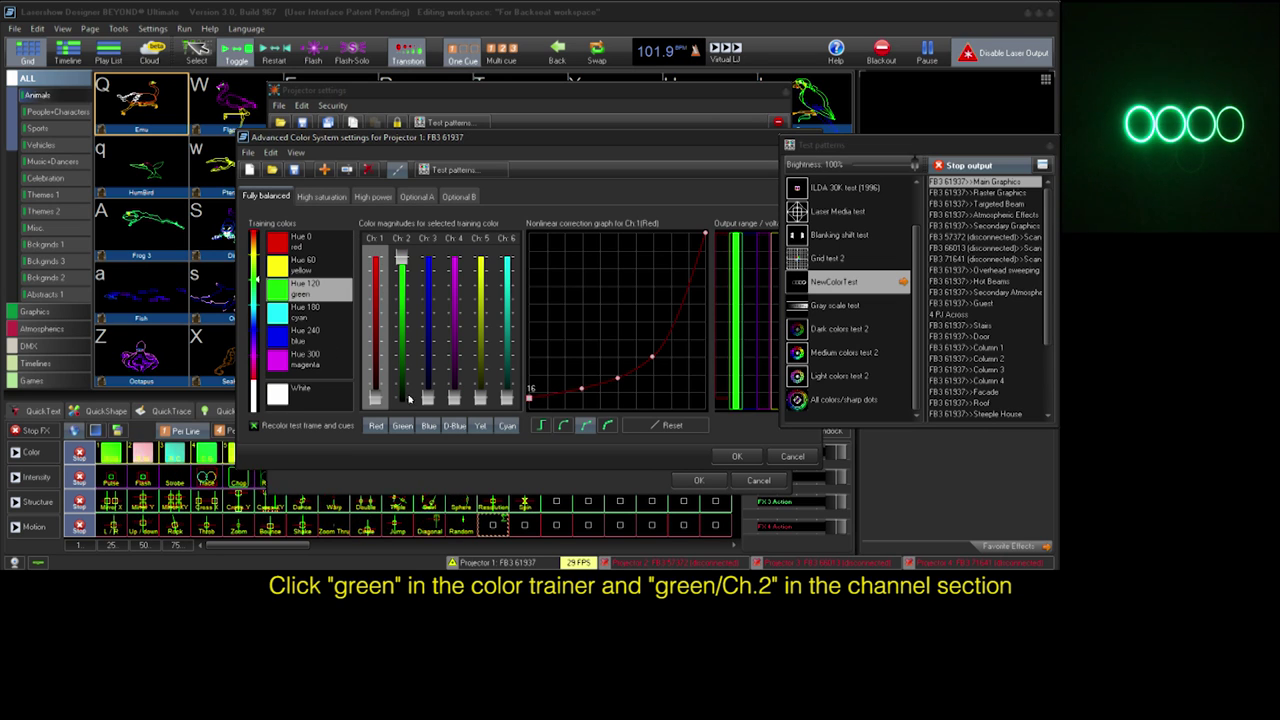
{"action": "left_click", "coordinate": [405, 398]}
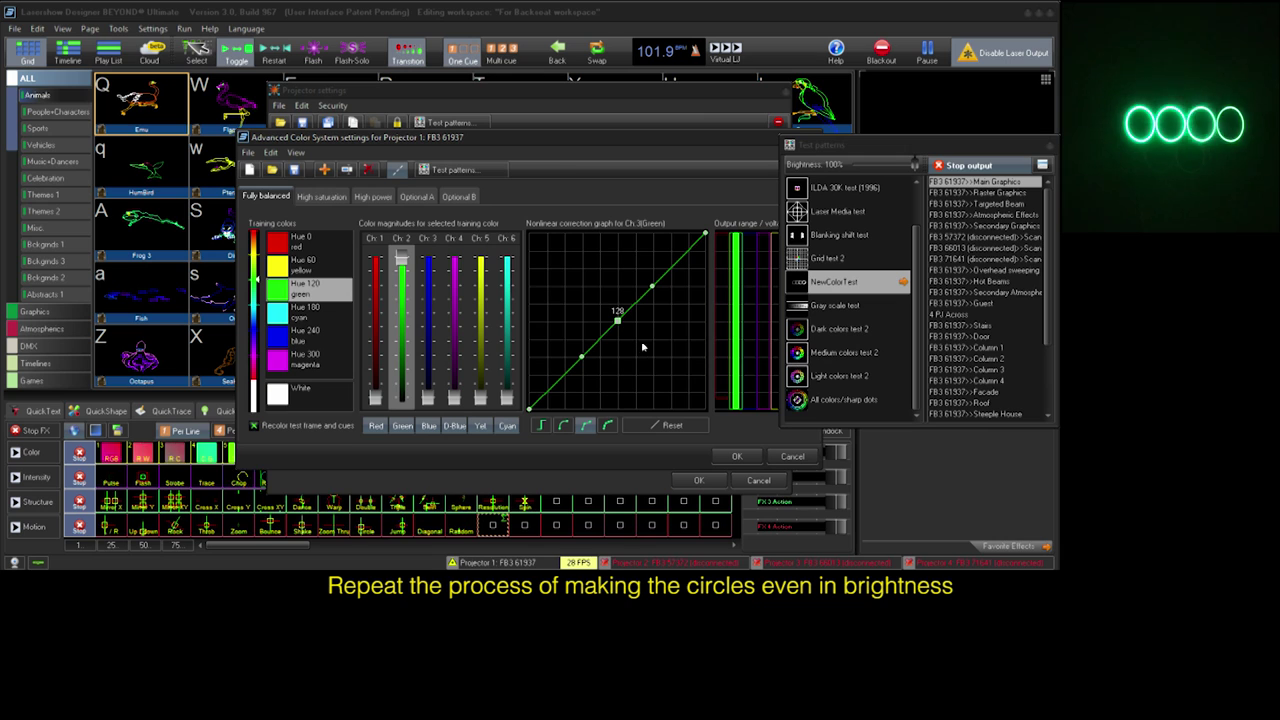
{"action": "left_click_drag", "start_coordinate": [656, 290], "coordinate": [651, 354]}
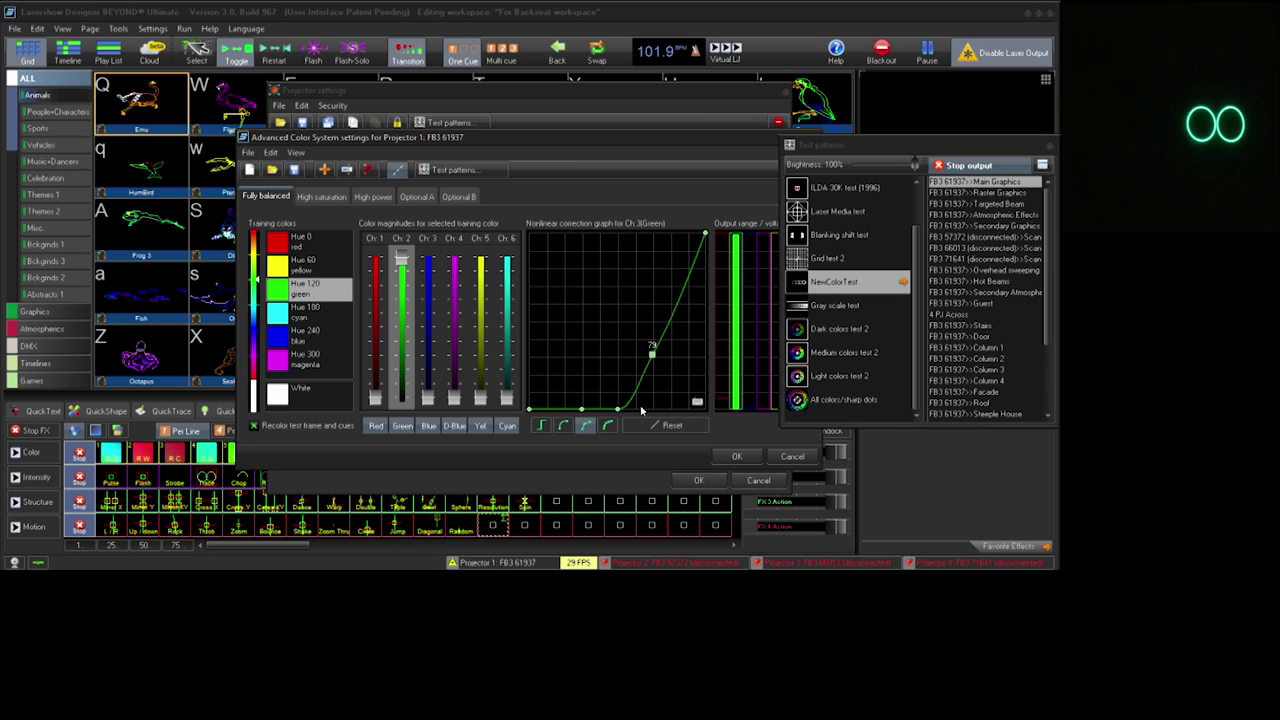
{"action": "left_click", "coordinate": [642, 410]}
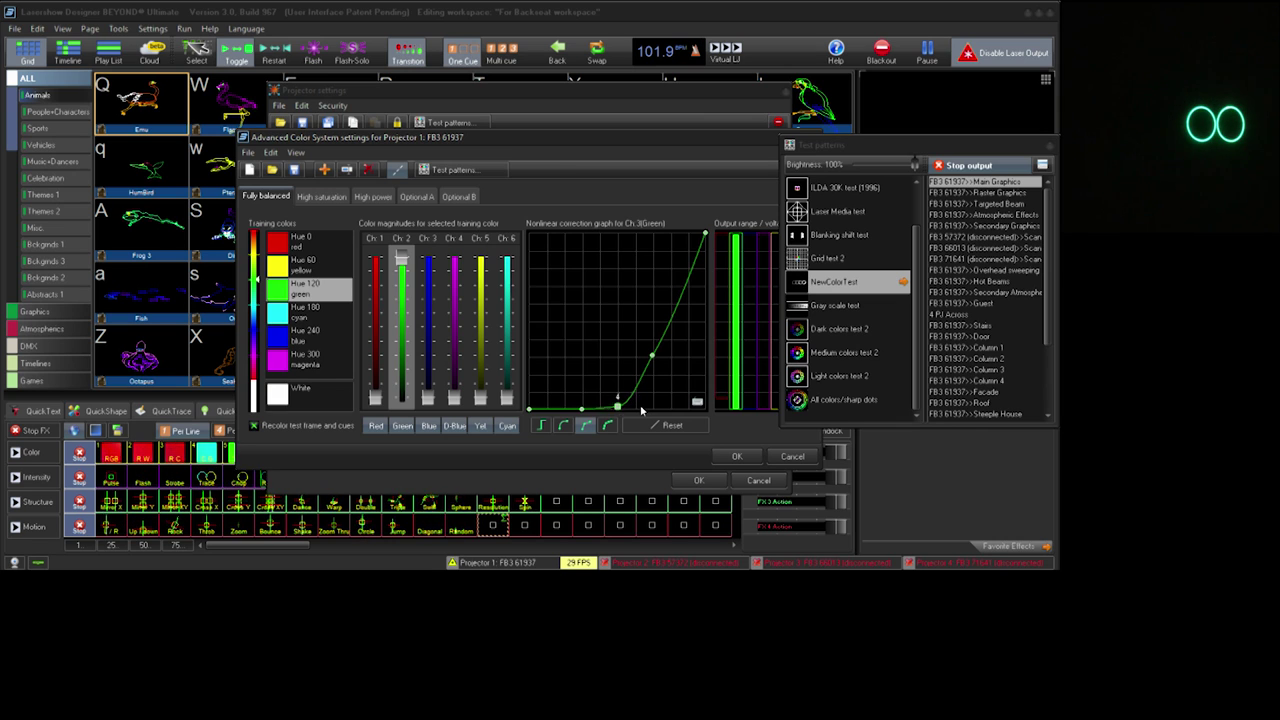
{"action": "left_click_drag", "start_coordinate": [642, 410], "coordinate": [642, 410]}
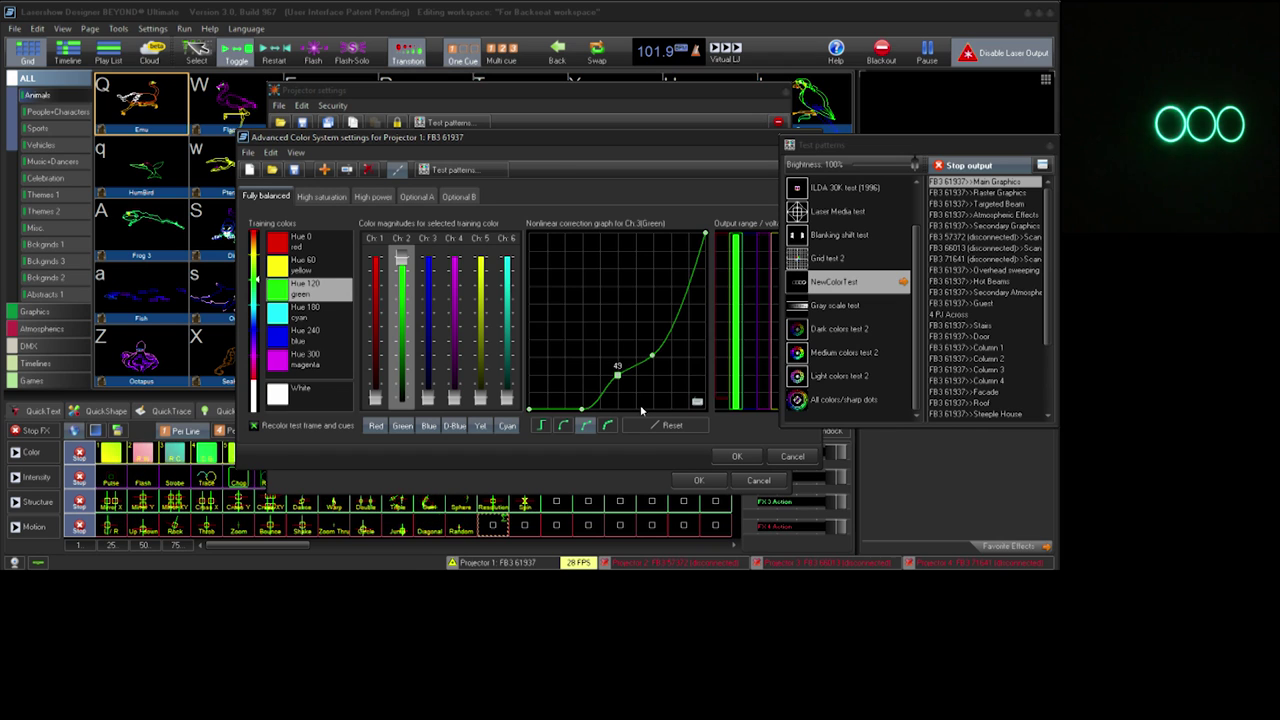
Set the next lower green curve point to 33 and the left endpoint to 16.
{"action": "key", "text": "Left"}
{"action": "key", "text": "Up"}
{"action": "key", "text": "Up"}
{"action": "key", "text": "Up"}
{"action": "key", "text": "Up"}
{"action": "key", "text": "Up"}
{"action": "key", "text": "Up"}
{"action": "key", "text": "Up"}
{"action": "key", "text": "Up"}
{"action": "key", "text": "Up"}
{"action": "key", "text": "Up"}
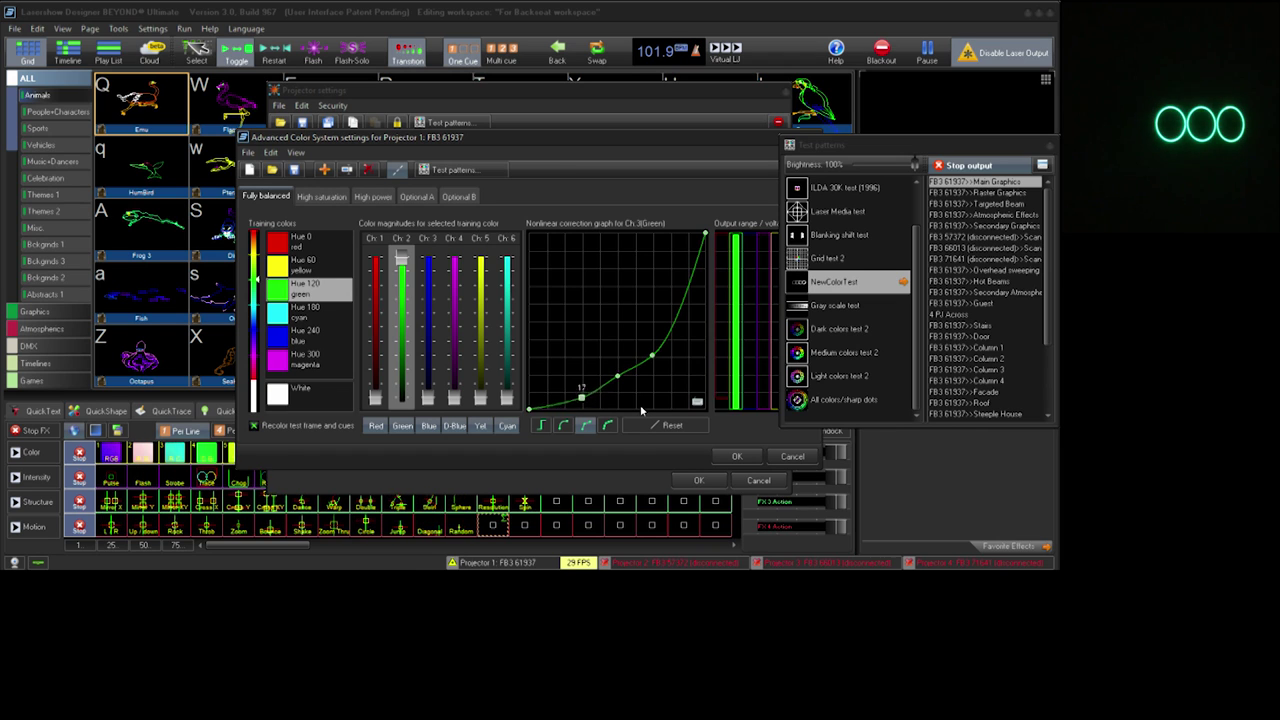
{"action": "key", "text": "Down"}
{"action": "key", "text": "Down"}
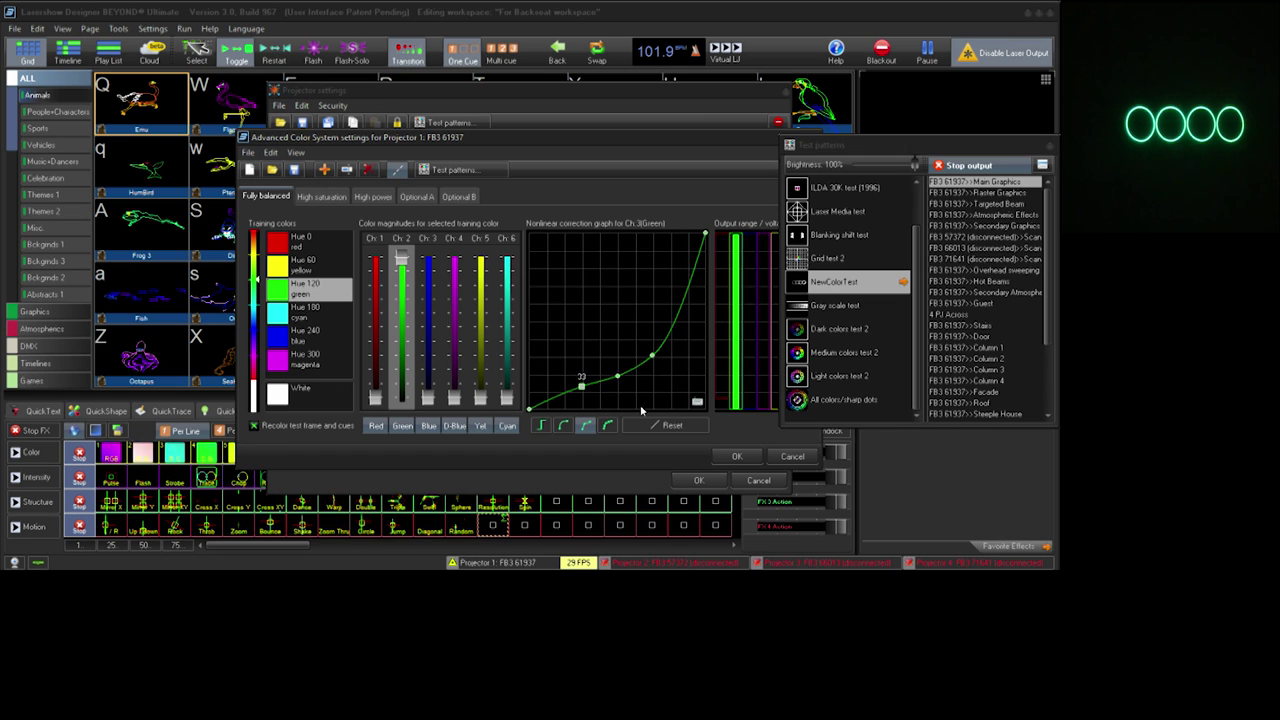
{"action": "key", "text": "Left"}
{"action": "key", "text": "Up"}
{"action": "key", "text": "Up"}
{"action": "key", "text": "Up"}
{"action": "key", "text": "Up"}
{"action": "key", "text": "Up"}
{"action": "key", "text": "Up"}
{"action": "key", "text": "Up"}
{"action": "key", "text": "Up"}
{"action": "key", "text": "Up"}
{"action": "key", "text": "Up"}
{"action": "key", "text": "Up"}
{"action": "key", "text": "Up"}
{"action": "key", "text": "Up"}
{"action": "key", "text": "Up"}
{"action": "key", "text": "Up"}
{"action": "key", "text": "Up"}
{"action": "key", "text": "Up"}
{"action": "key", "text": "Up"}
{"action": "key", "text": "Up"}
{"action": "key", "text": "Up"}
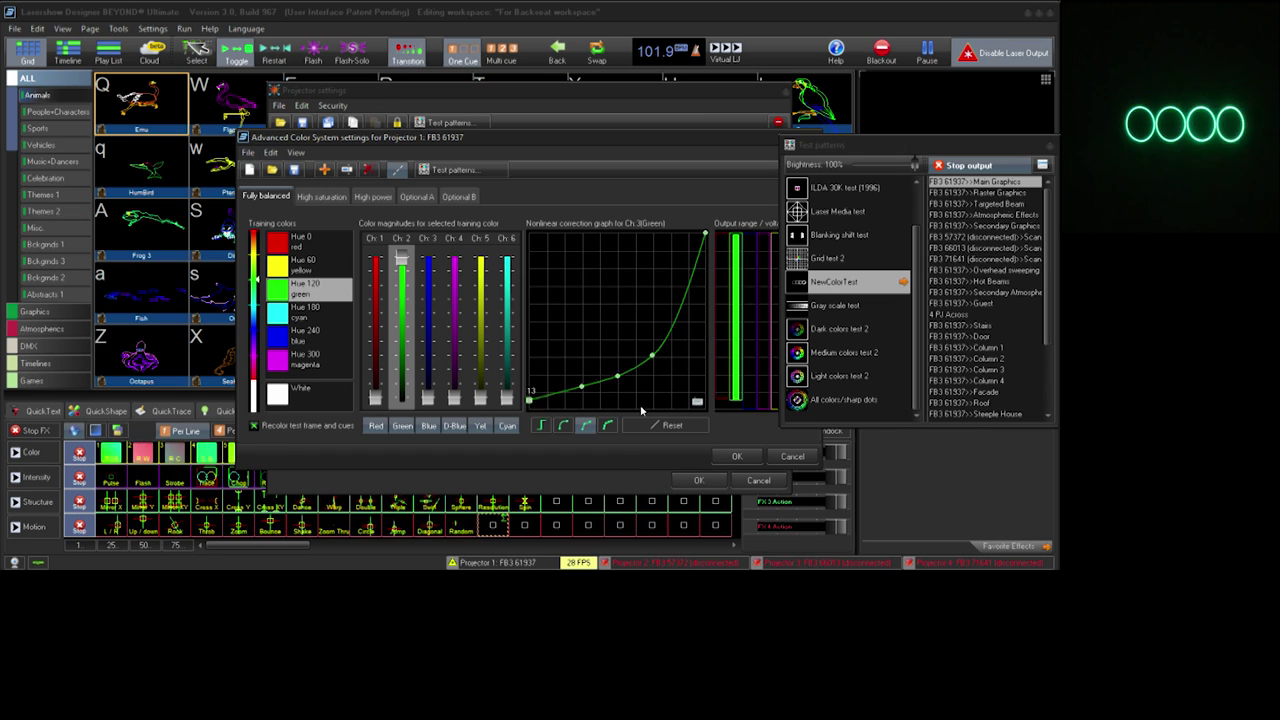
{"action": "key", "text": "Up"}
{"action": "key", "text": "Up"}
{"action": "key", "text": "Up"}
{"action": "key", "text": "Up"}
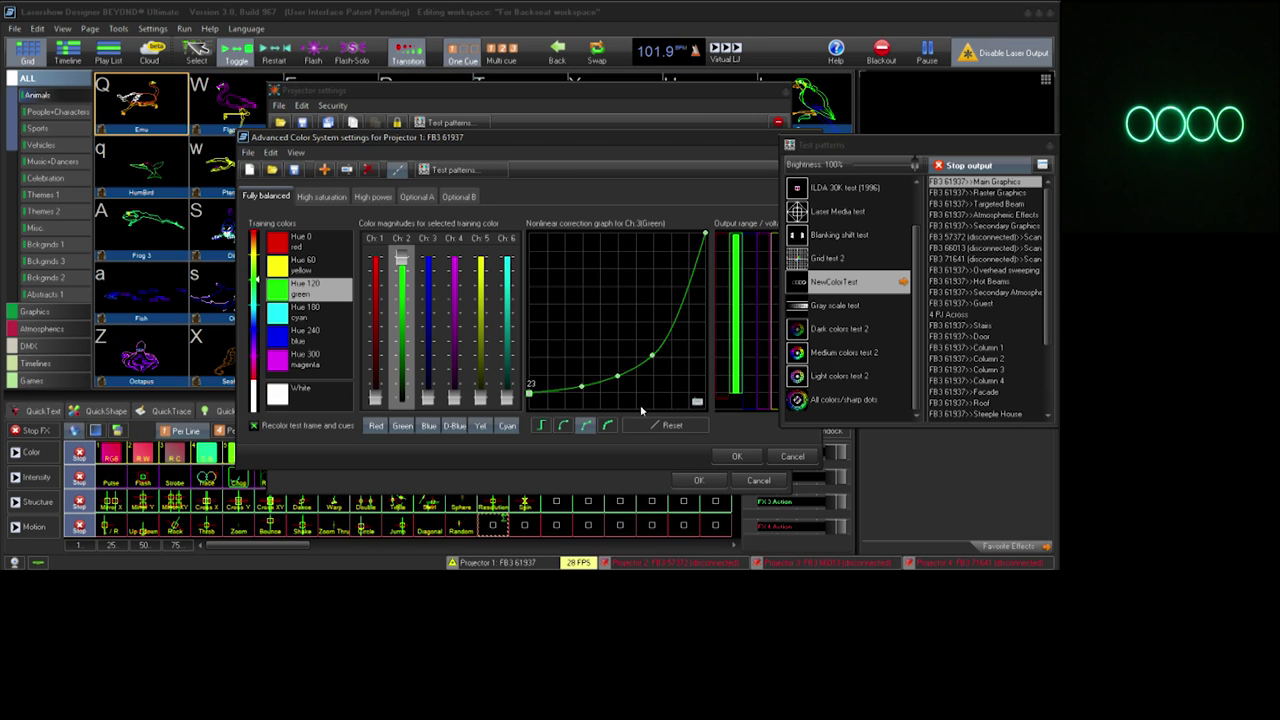
{"action": "key", "text": "Down"}
{"action": "key", "text": "Down"}
{"action": "key", "text": "Down"}
{"action": "key", "text": "Down"}
{"action": "key", "text": "Down"}
{"action": "key", "text": "Down"}
{"action": "key", "text": "Down"}
{"action": "key", "text": "Down"}
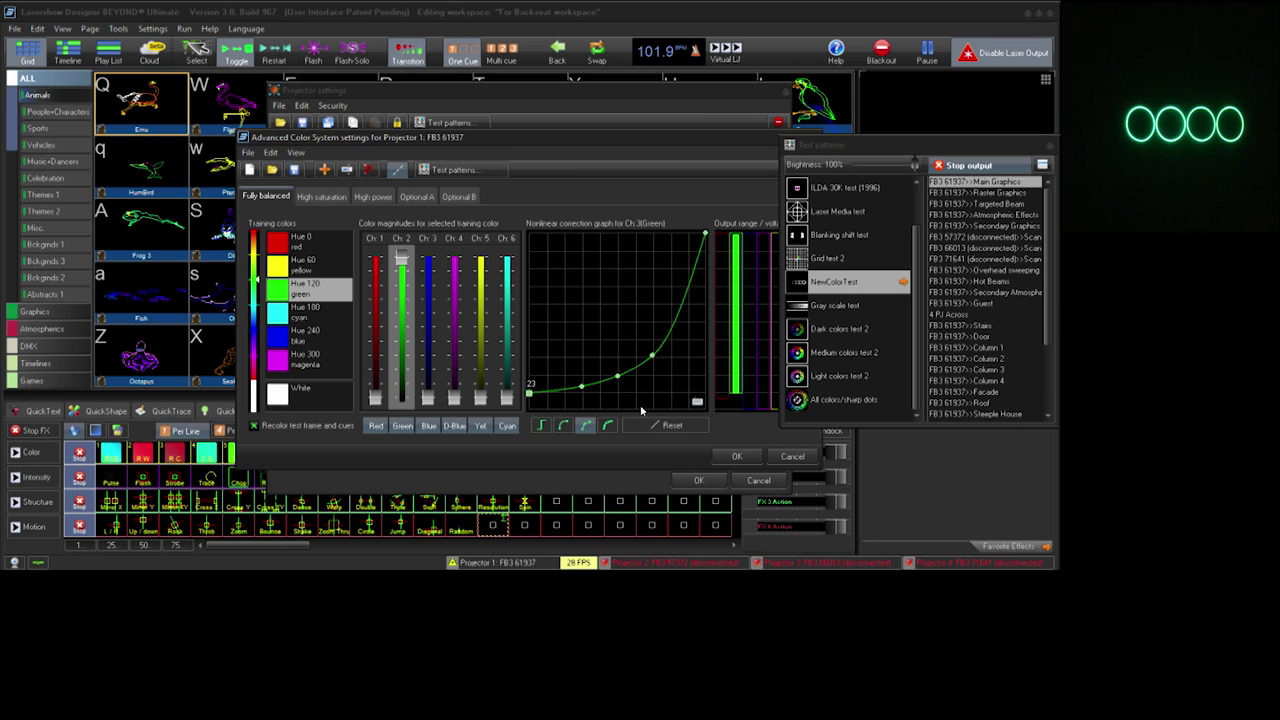
{"action": "key", "text": "Down"}
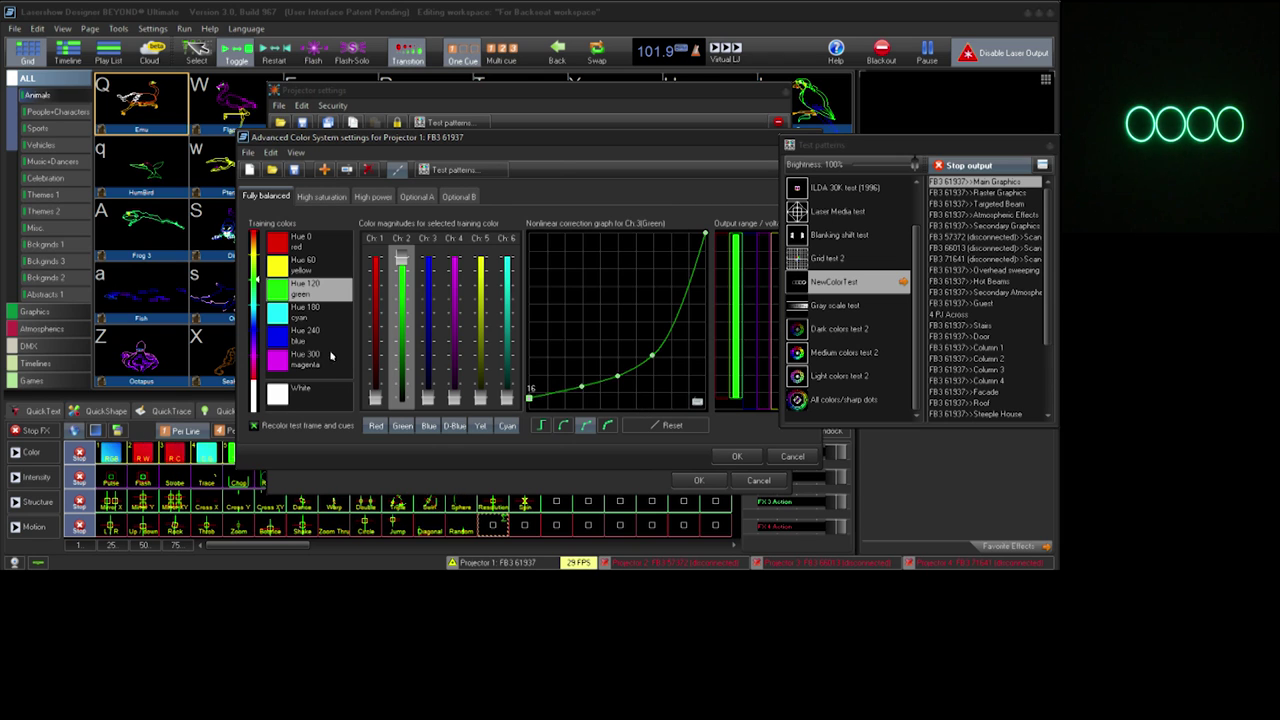
Show the Hue 240 blue curve, pull its upper point down, and tune it to 84.
{"action": "left_click", "coordinate": [305, 335]}
{"action": "left_click", "coordinate": [431, 413]}
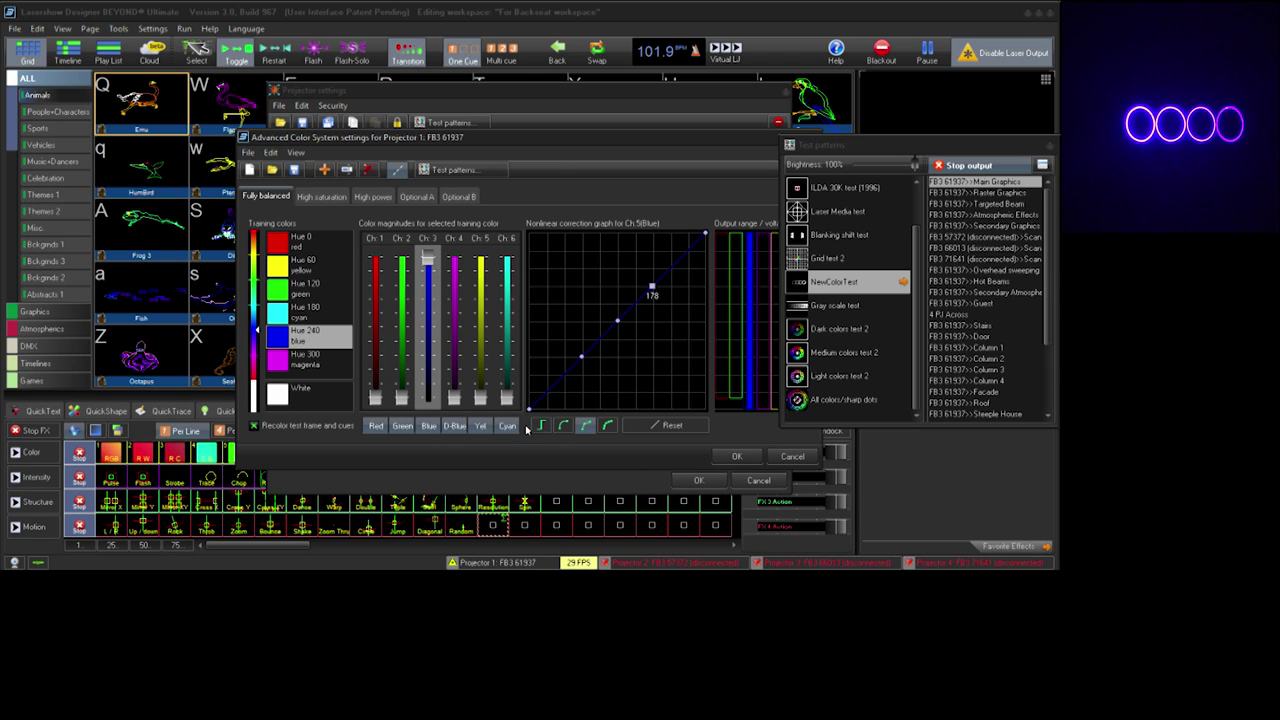
{"action": "left_click_drag", "start_coordinate": [652, 288], "coordinate": [652, 408]}
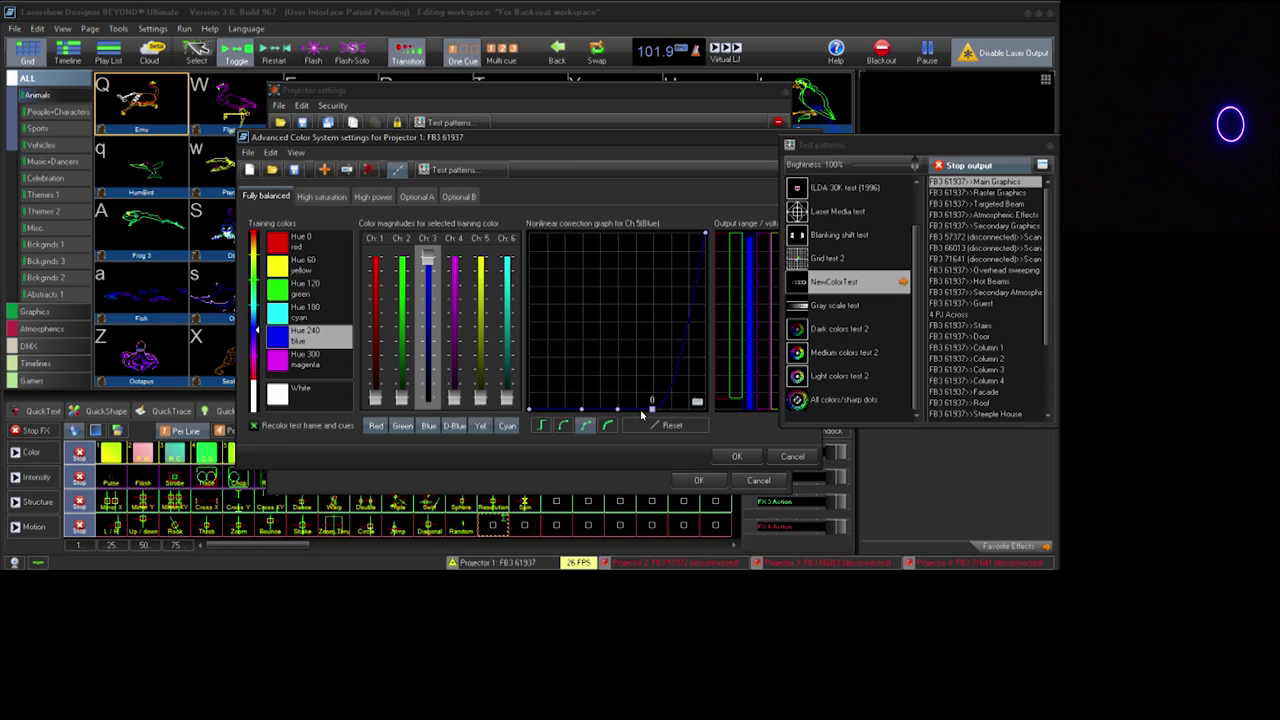
{"action": "key", "text": "Up"}
{"action": "key", "text": "Up"}
{"action": "key", "text": "Up"}
{"action": "key", "text": "Up"}
{"action": "key", "text": "Up"}
{"action": "key", "text": "Up"}
{"action": "key", "text": "Up"}
{"action": "key", "text": "Up"}
{"action": "key", "text": "Up"}
{"action": "key", "text": "Up"}
{"action": "key", "text": "Up"}
{"action": "key", "text": "Up"}
{"action": "key", "text": "Up"}
{"action": "key", "text": "Up"}
{"action": "key", "text": "Up"}
{"action": "key", "text": "Up"}
{"action": "key", "text": "Up"}
{"action": "key", "text": "Up"}
{"action": "key", "text": "Up"}
{"action": "key", "text": "Up"}
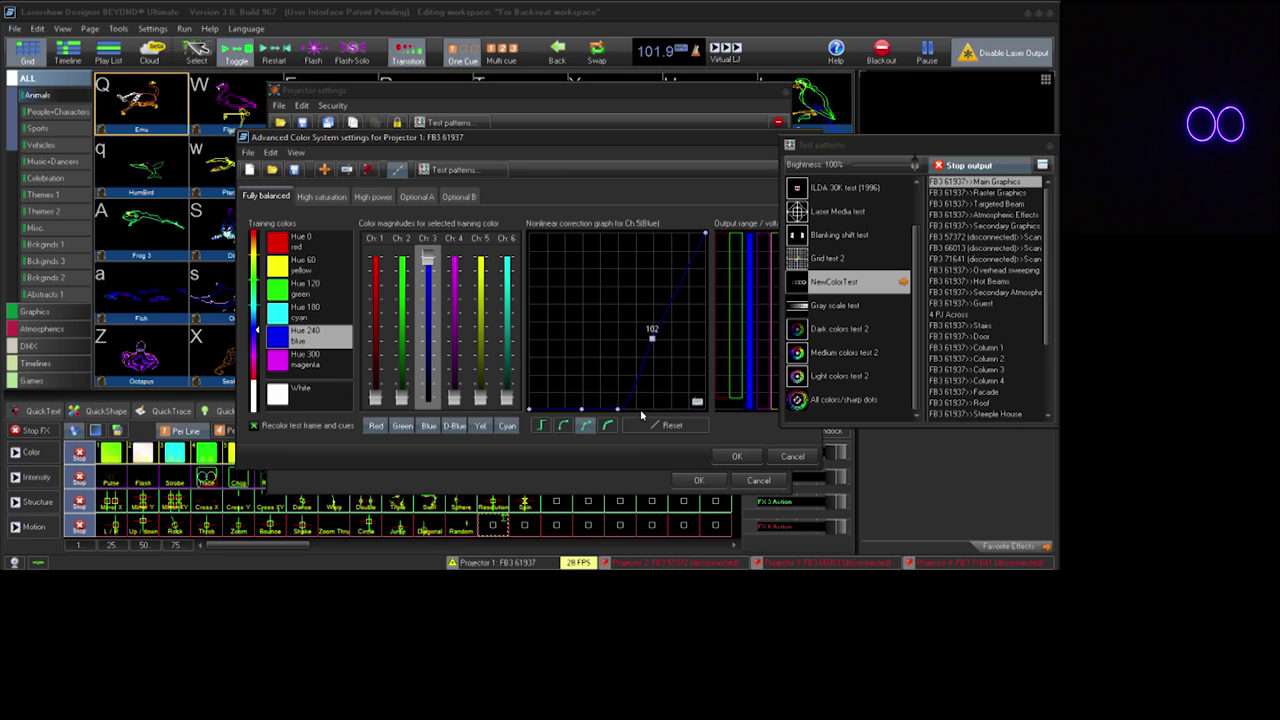
{"action": "key", "text": "Down"}
{"action": "key", "text": "Down"}
{"action": "key", "text": "Down"}
{"action": "key", "text": "Down"}
{"action": "key", "text": "Down"}
{"action": "key", "text": "Down"}
{"action": "key", "text": "Down"}
{"action": "key", "text": "Down"}
{"action": "key", "text": "Down"}
{"action": "key", "text": "Down"}
{"action": "key", "text": "Down"}
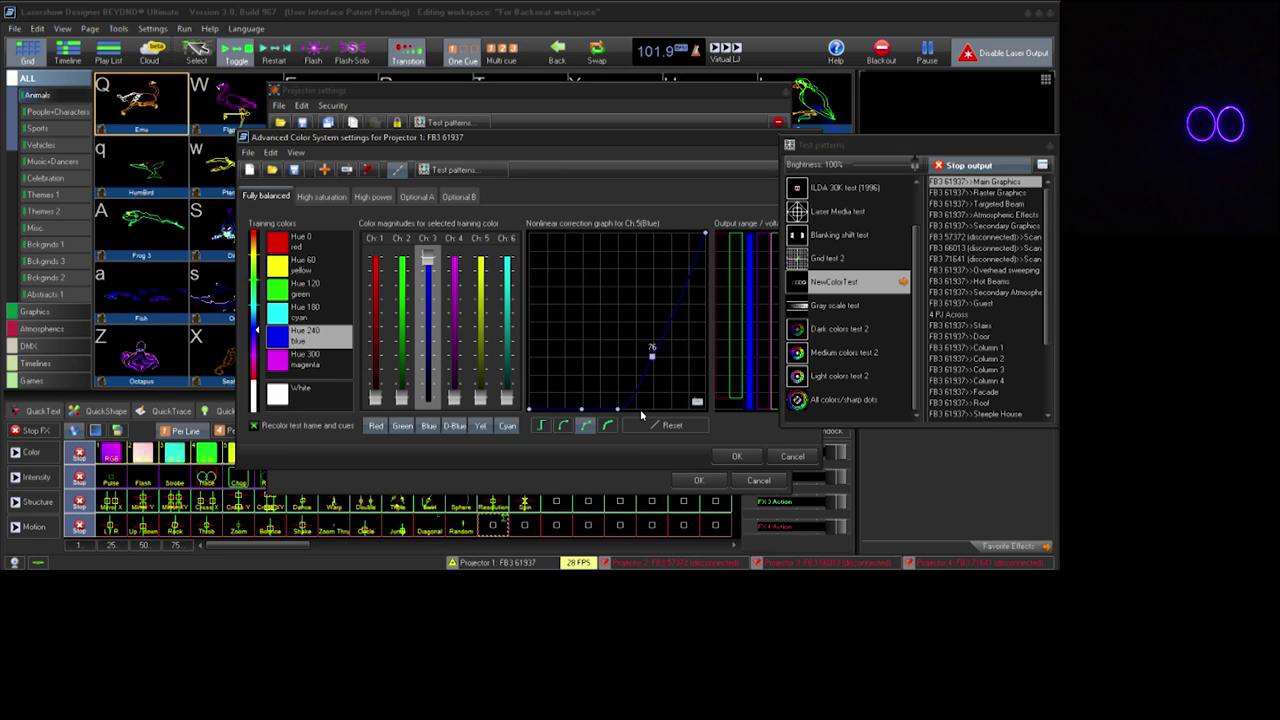
{"action": "key", "text": "Up"}
{"action": "key", "text": "Up"}
{"action": "key", "text": "Up"}
{"action": "key", "text": "Up"}
{"action": "key", "text": "Up"}
{"action": "key", "text": "Up"}
{"action": "key", "text": "Up"}
{"action": "key", "text": "Up"}
{"action": "key", "text": "Up"}
{"action": "key", "text": "Up"}
{"action": "key", "text": "Up"}
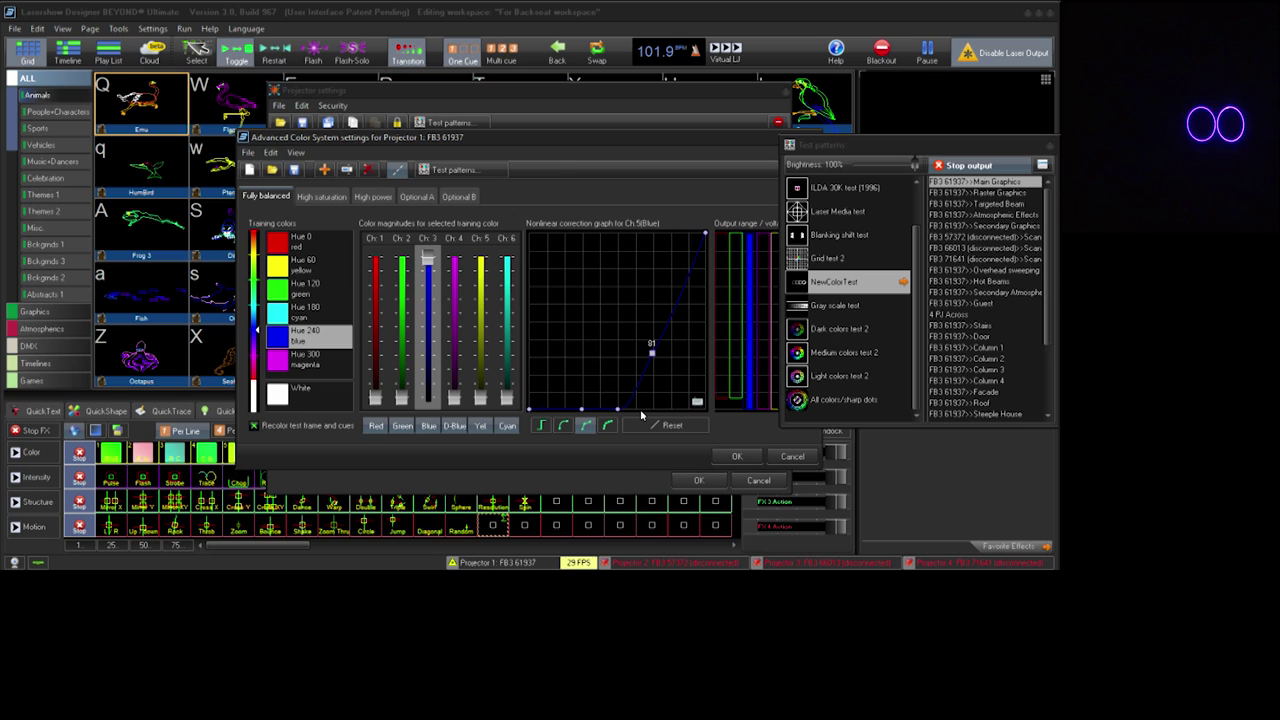
{"action": "key", "text": "Down"}
{"action": "key", "text": "Down"}
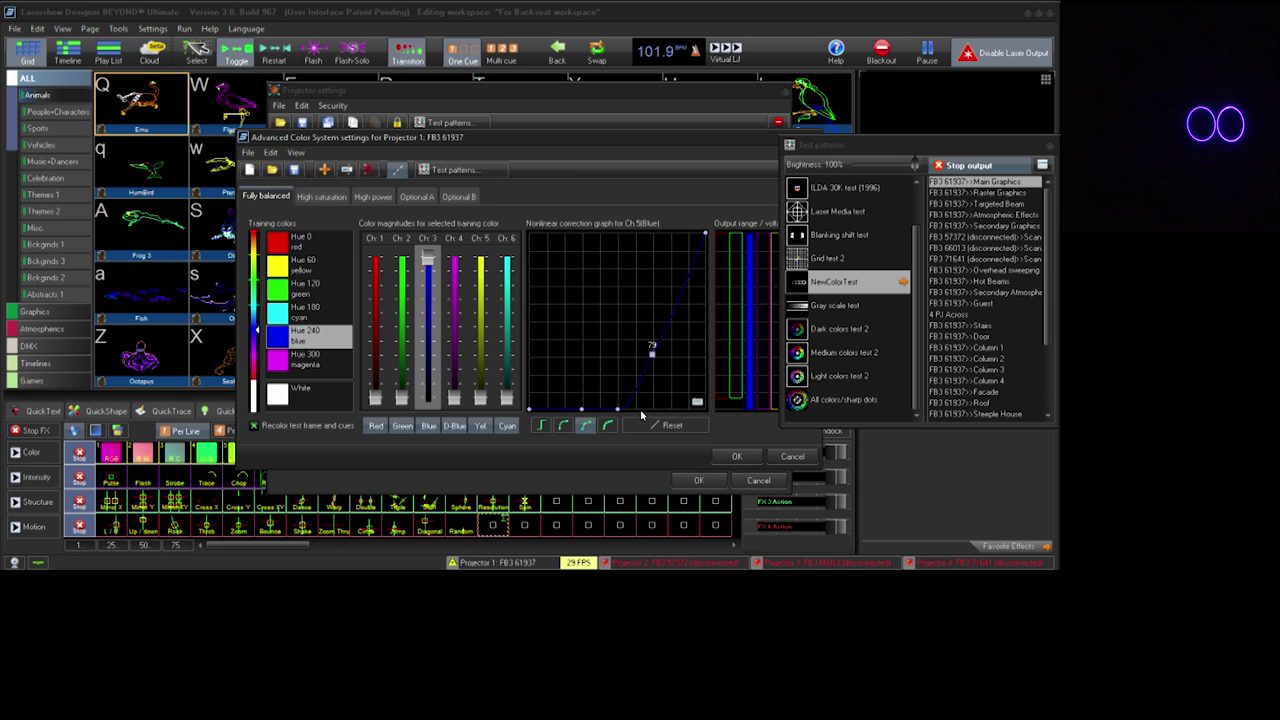
{"action": "key", "text": "Up"}
{"action": "key", "text": "Up"}
{"action": "key", "text": "Up"}
{"action": "key", "text": "Up"}
{"action": "key", "text": "Up"}
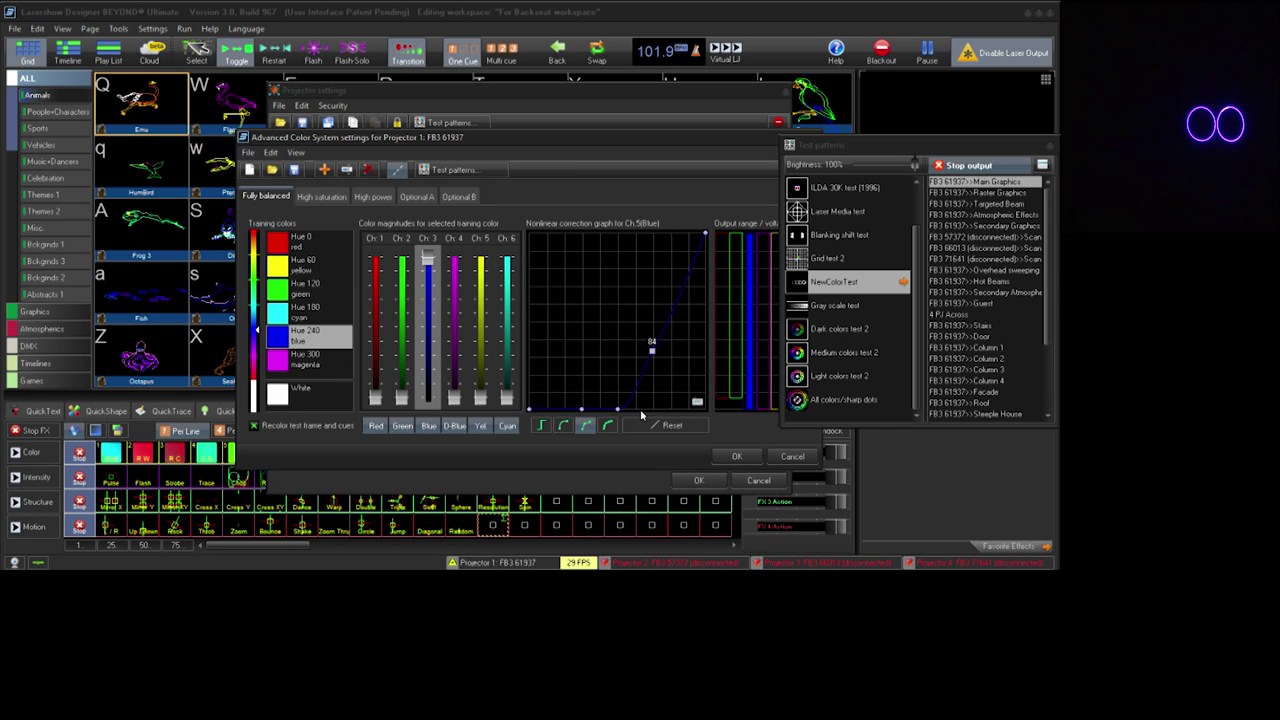
Raise the bottom blue curve point to 48 and the lower-left point to 30.
{"action": "key", "text": "Up"}
{"action": "key", "text": "Up"}
{"action": "key", "text": "Up"}
{"action": "key", "text": "Up"}
{"action": "key", "text": "Up"}
{"action": "key", "text": "Up"}
{"action": "key", "text": "Up"}
{"action": "key", "text": "Up"}
{"action": "key", "text": "Up"}
{"action": "key", "text": "Up"}
{"action": "key", "text": "Up"}
{"action": "key", "text": "Up"}
{"action": "key", "text": "Up"}
{"action": "key", "text": "Up"}
{"action": "key", "text": "Up"}
{"action": "key", "text": "Up"}
{"action": "key", "text": "Up"}
{"action": "key", "text": "Up"}
{"action": "key", "text": "Up"}
{"action": "key", "text": "Up"}
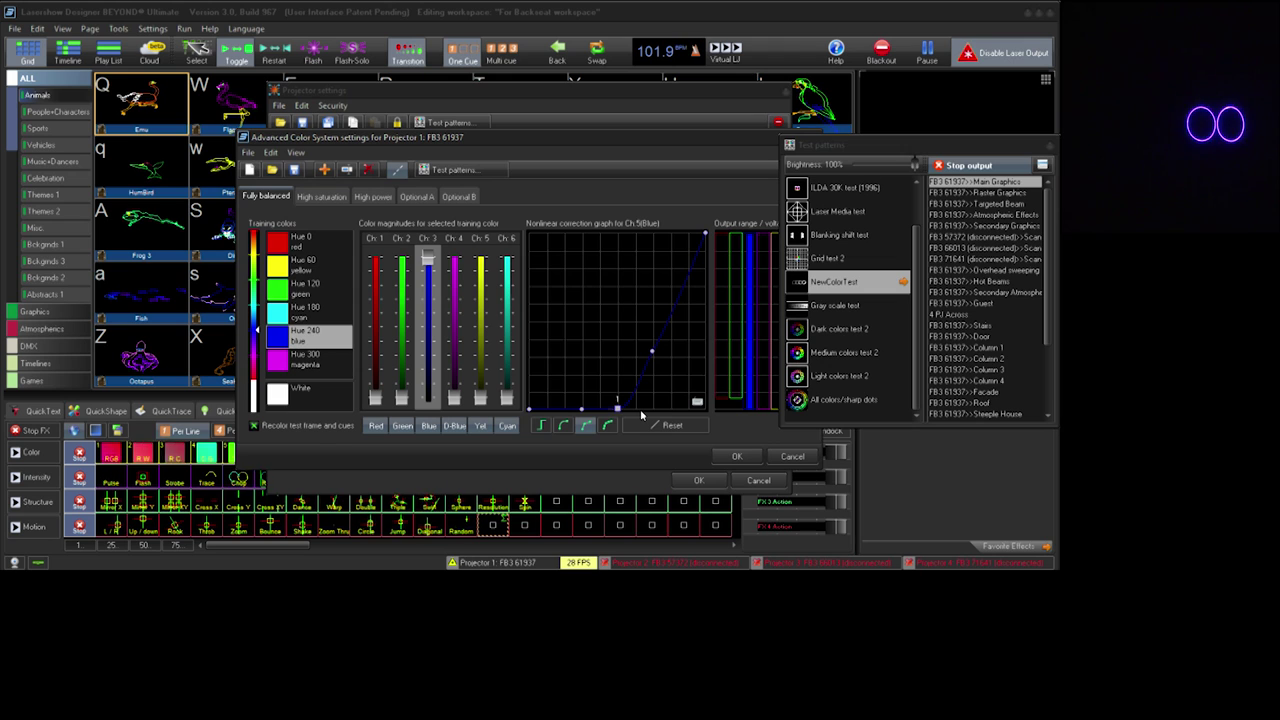
{"action": "key", "text": "Up"}
{"action": "key", "text": "Up"}
{"action": "key", "text": "Up"}
{"action": "key", "text": "Up"}
{"action": "key", "text": "Up"}
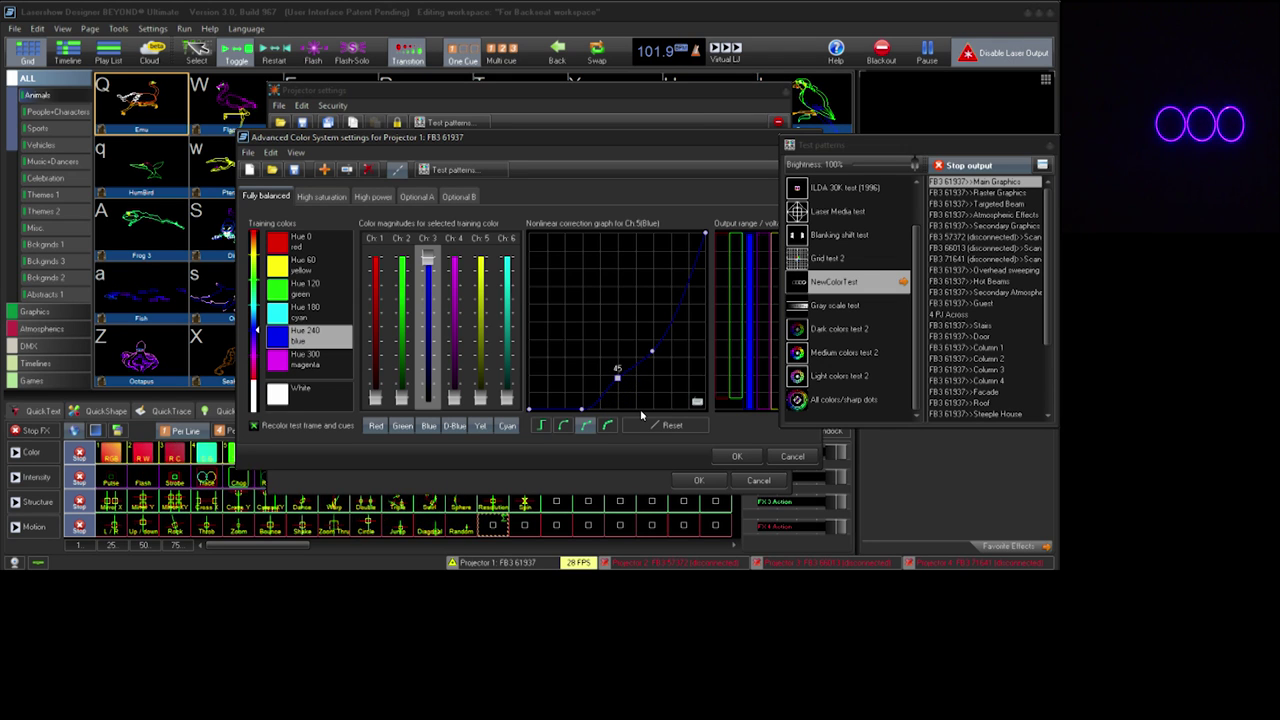
{"action": "key", "text": "Up"}
{"action": "key", "text": "Up"}
{"action": "key", "text": "Up"}
{"action": "key", "text": "Left"}
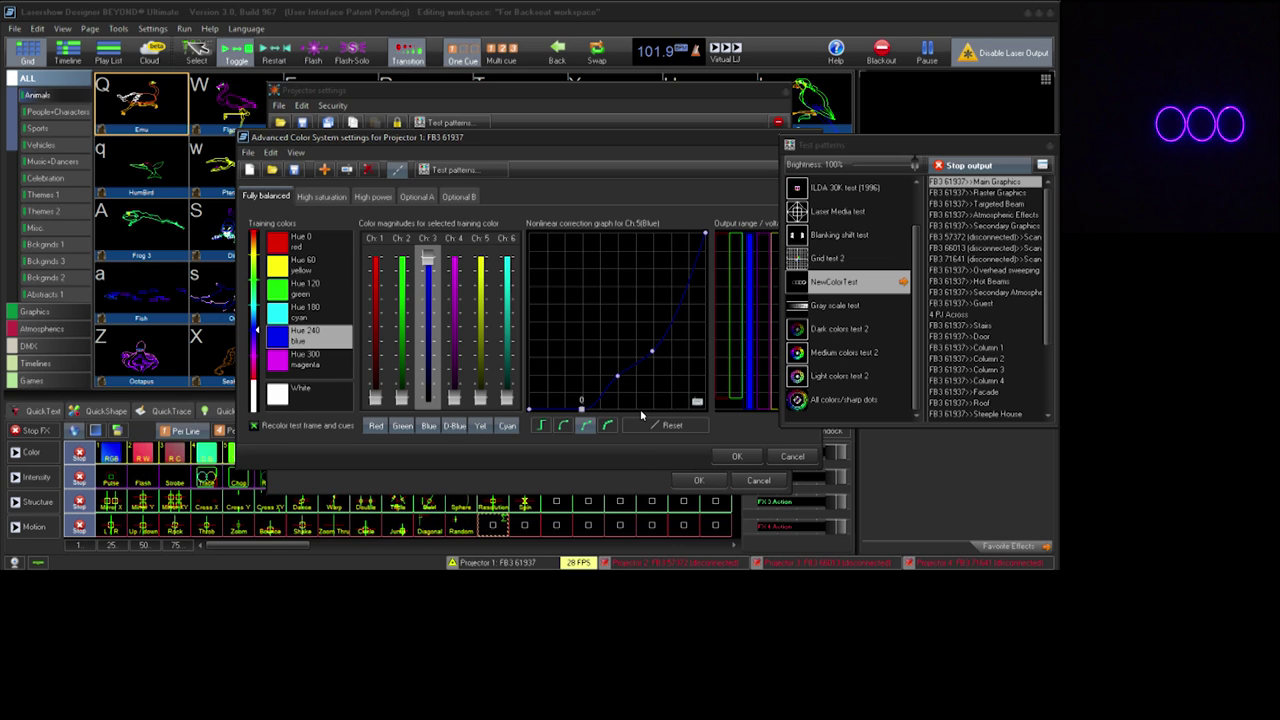
{"action": "key", "text": "Up"}
{"action": "key", "text": "Up"}
{"action": "key", "text": "Up"}
{"action": "key", "text": "Up"}
{"action": "key", "text": "Up"}
{"action": "key", "text": "Up"}
{"action": "key", "text": "Up"}
{"action": "key", "text": "Up"}
{"action": "key", "text": "Up"}
{"action": "key", "text": "Up"}
{"action": "key", "text": "Up"}
{"action": "key", "text": "Up"}
{"action": "key", "text": "Up"}
{"action": "key", "text": "Up"}
{"action": "key", "text": "Up"}
{"action": "key", "text": "Up"}
{"action": "key", "text": "Up"}
{"action": "key", "text": "Up"}
{"action": "key", "text": "Up"}
{"action": "key", "text": "Up"}
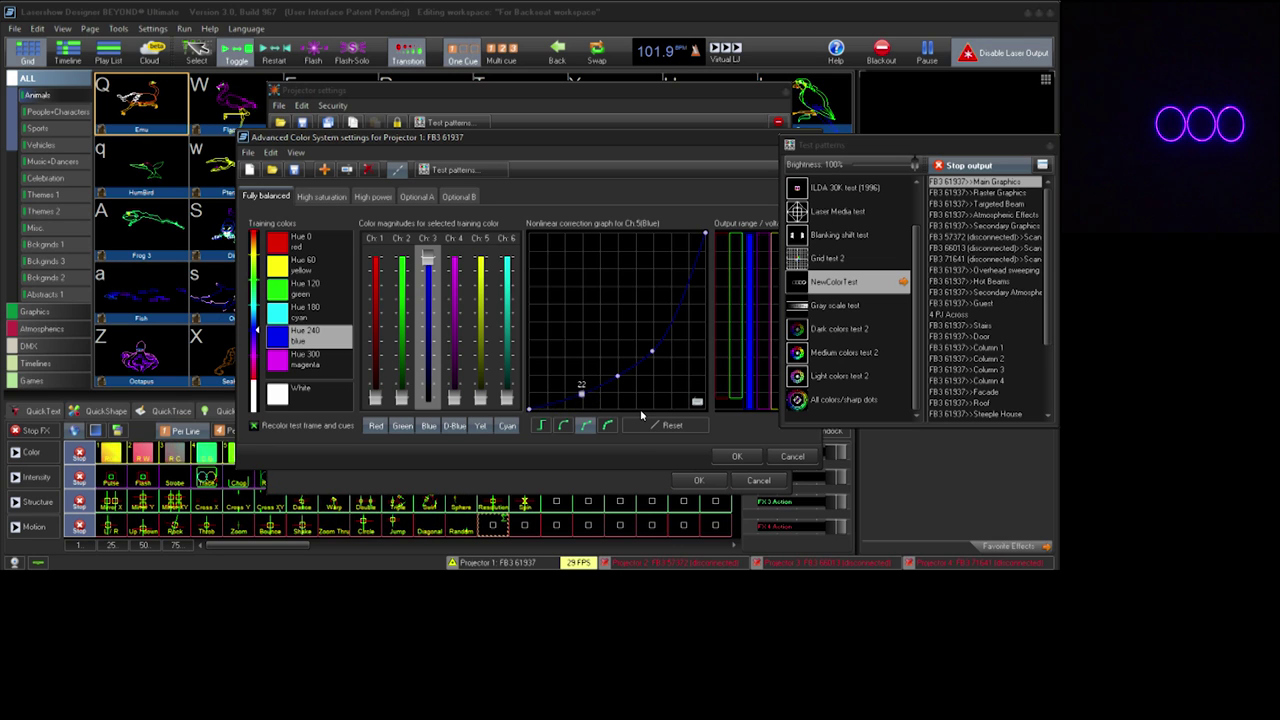
{"action": "key", "text": "Up"}
{"action": "key", "text": "Up"}
{"action": "key", "text": "Up"}
{"action": "key", "text": "Up"}
{"action": "key", "text": "Up"}
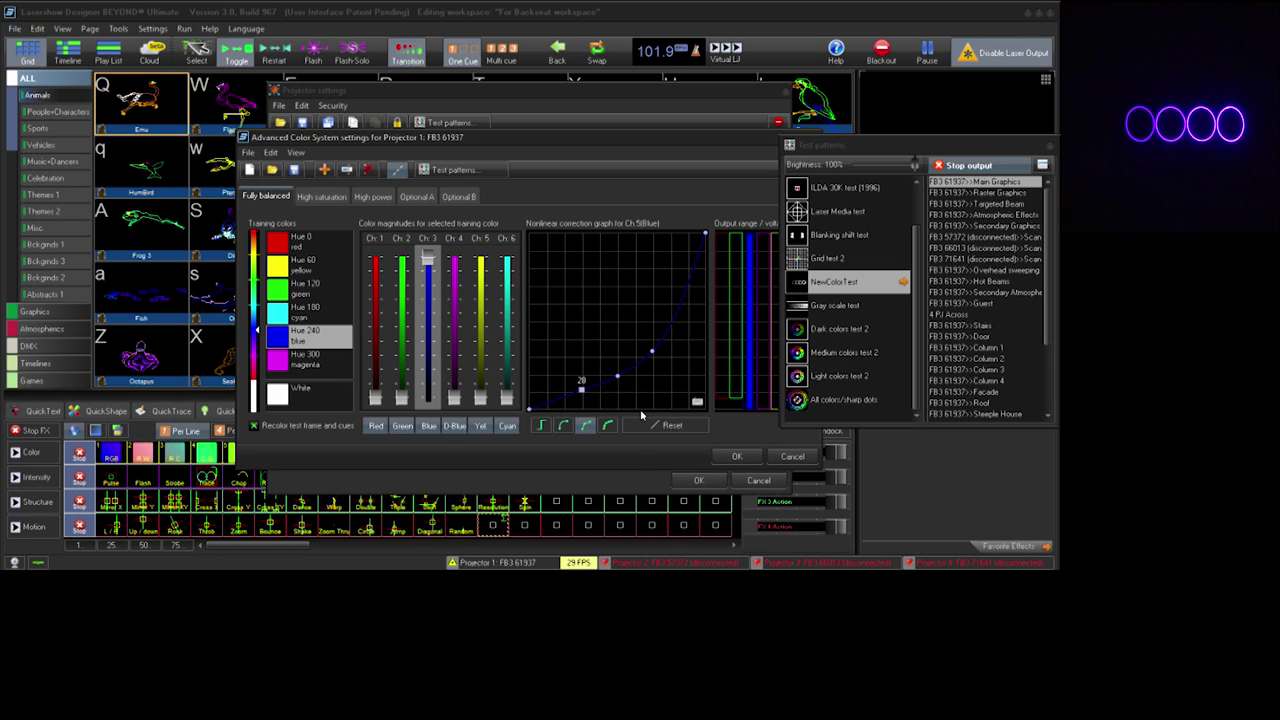
{"action": "key", "text": "Up"}
{"action": "key", "text": "Up"}
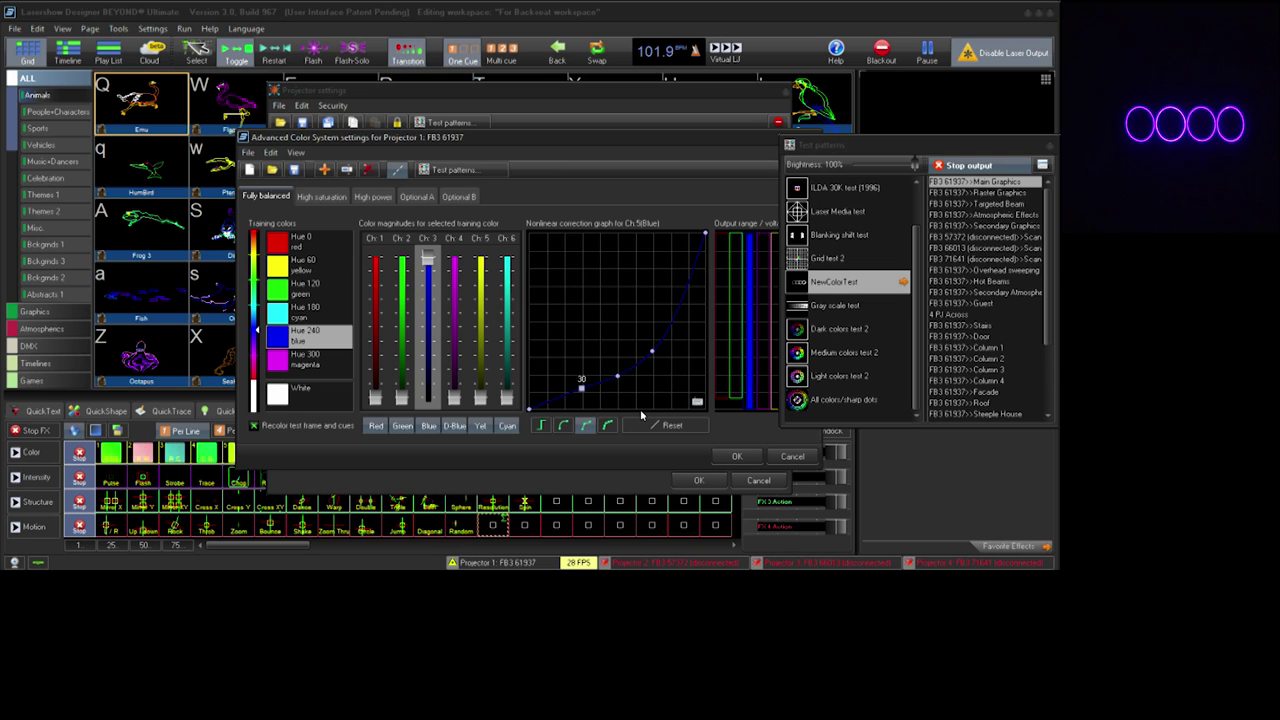
Set the blue curve's left endpoint near 17 and check the result on the White training colour.
{"action": "key", "text": "Left"}
{"action": "key", "text": "Up"}
{"action": "key", "text": "Up"}
{"action": "key", "text": "Up"}
{"action": "key", "text": "Up"}
{"action": "key", "text": "Up"}
{"action": "key", "text": "Up"}
{"action": "key", "text": "Up"}
{"action": "key", "text": "Up"}
{"action": "key", "text": "Up"}
{"action": "key", "text": "Up"}
{"action": "key", "text": "Up"}
{"action": "key", "text": "Up"}
{"action": "key", "text": "Up"}
{"action": "key", "text": "Up"}
{"action": "key", "text": "Up"}
{"action": "key", "text": "Up"}
{"action": "key", "text": "Up"}
{"action": "key", "text": "Up"}
{"action": "key", "text": "Up"}
{"action": "key", "text": "Up"}
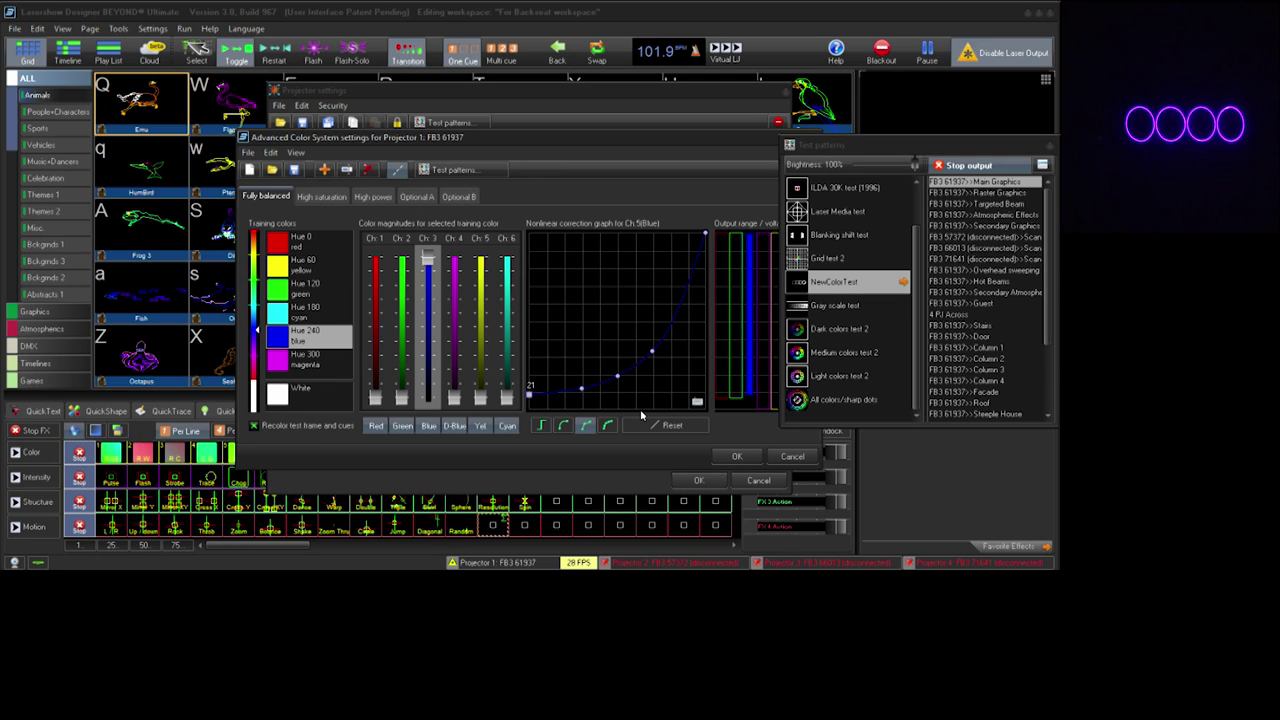
{"action": "key", "text": "Down"}
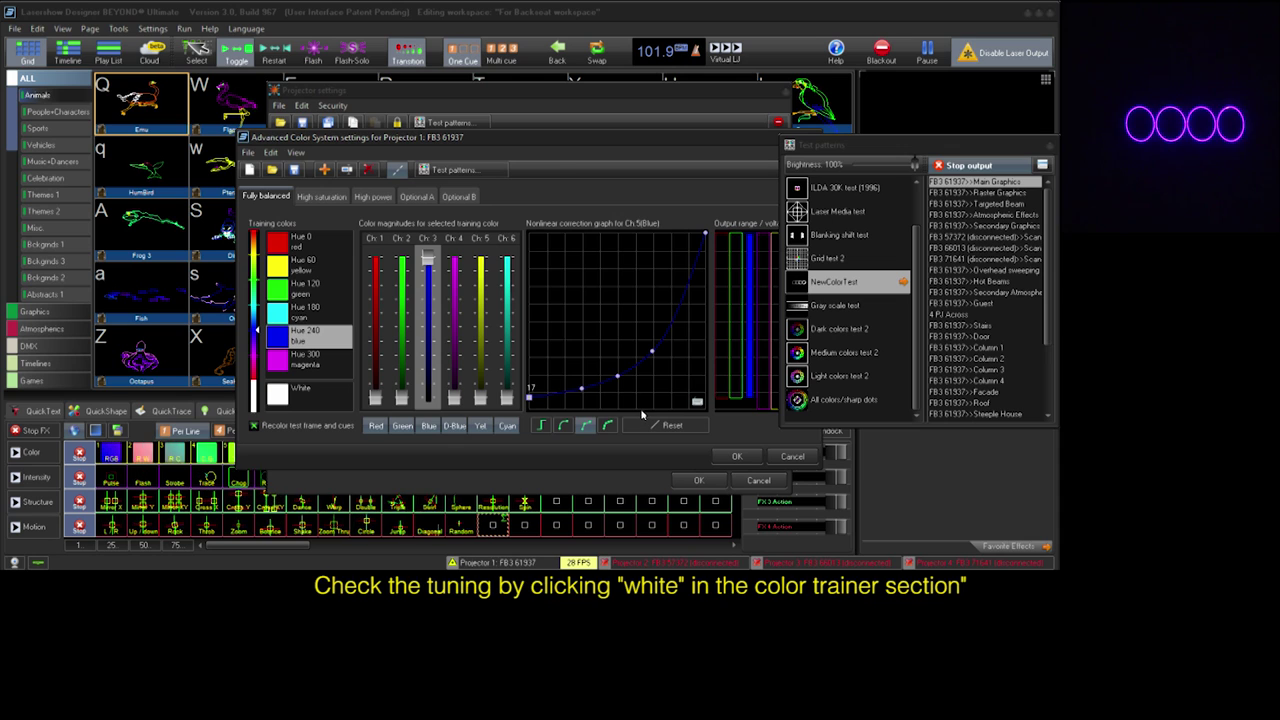
{"action": "left_click", "coordinate": [303, 400]}
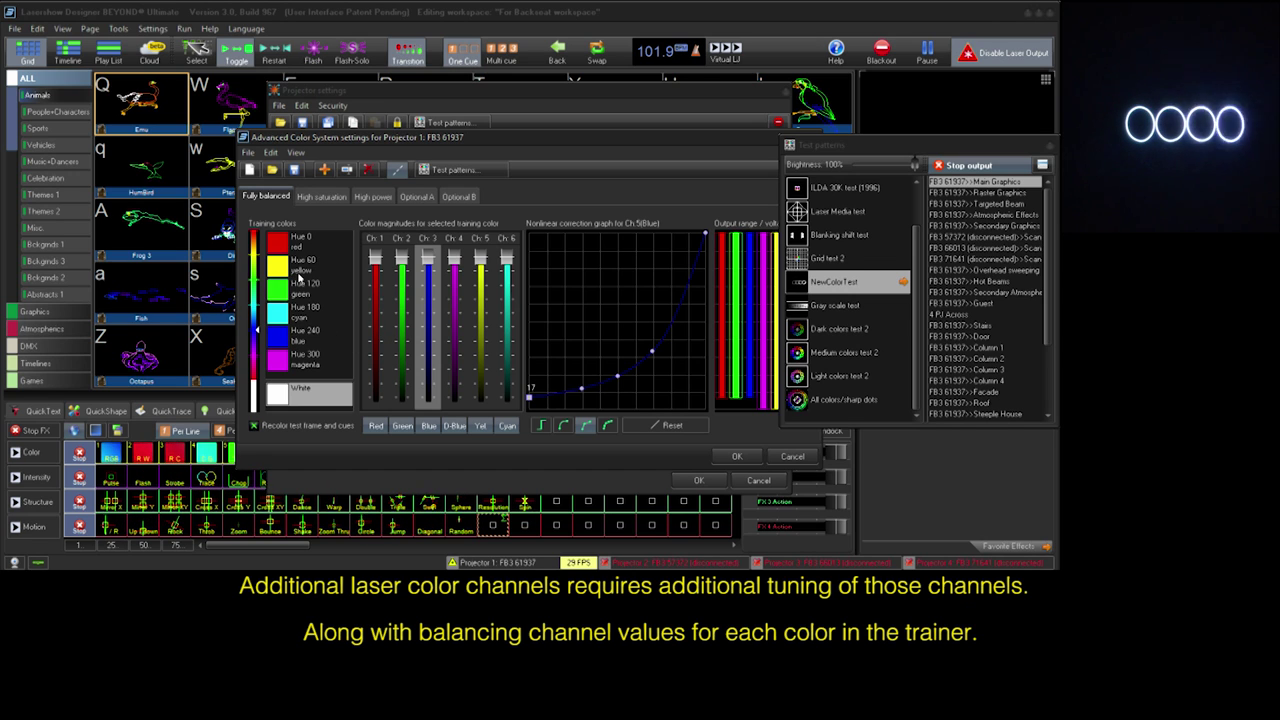
Switch to the Hue 60 yellow training colour and open the Add training hue dialog.
{"action": "left_click", "coordinate": [300, 272]}
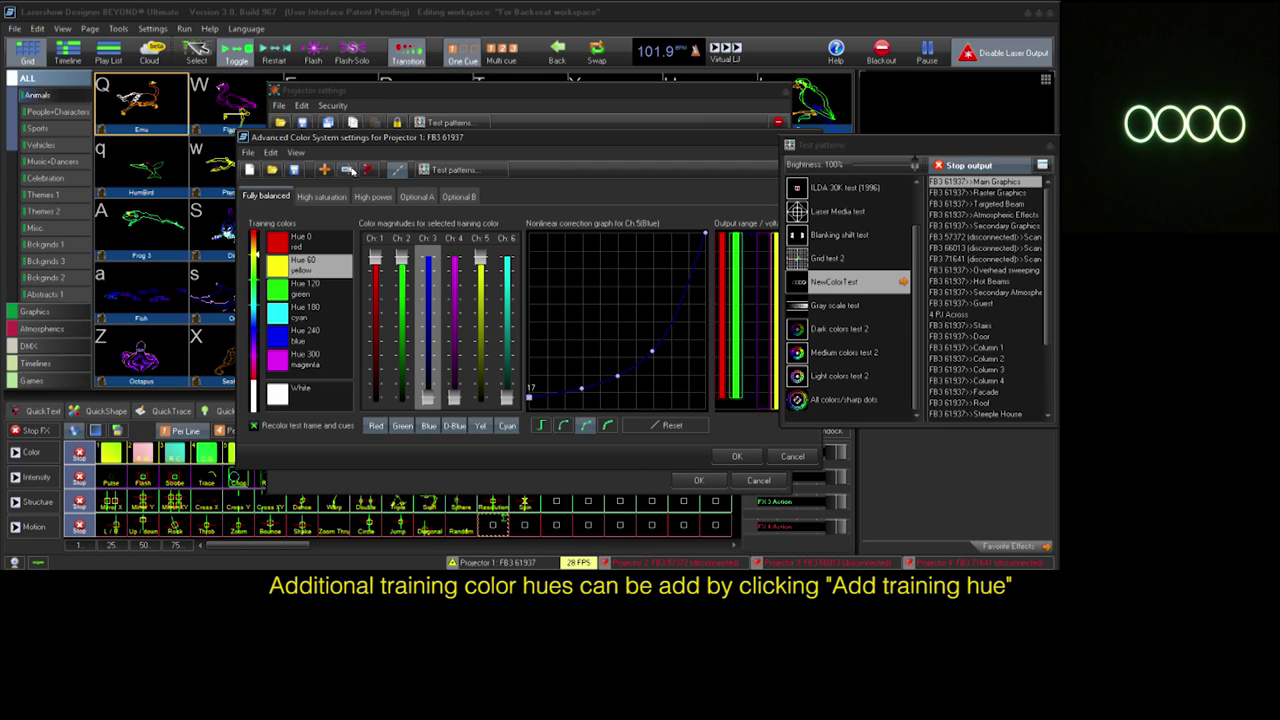
{"action": "left_click", "coordinate": [324, 170]}
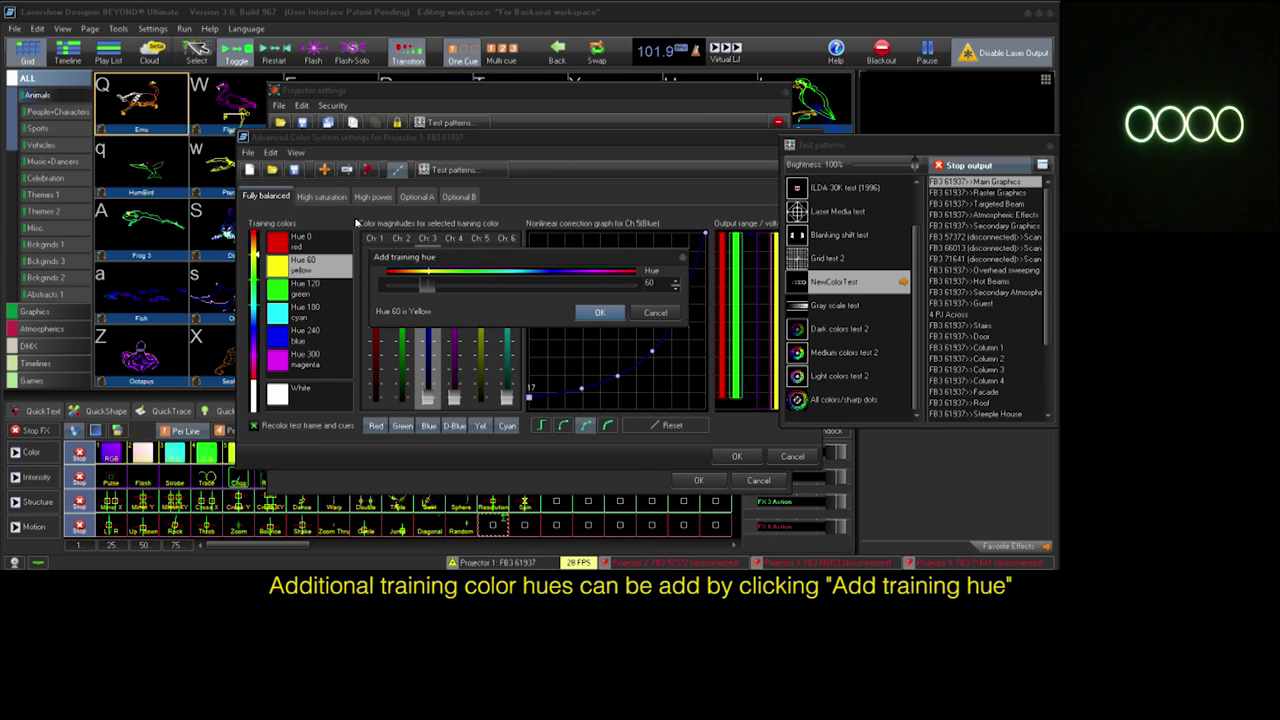
Add a Hue 31 training colour, delete it again, and view the High saturation palette's curves.
{"action": "left_click_drag", "start_coordinate": [412, 288], "coordinate": [404, 287]}
{"action": "left_click", "coordinate": [606, 312]}
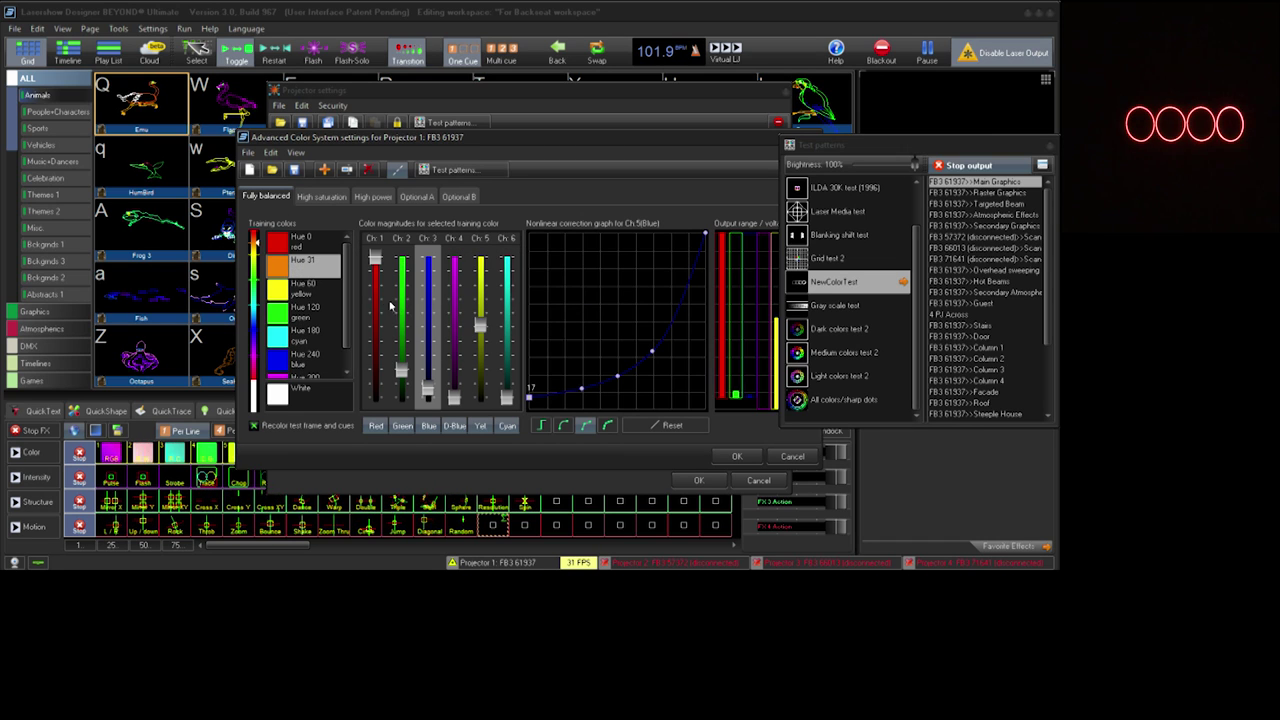
{"action": "type", "text": "31"}
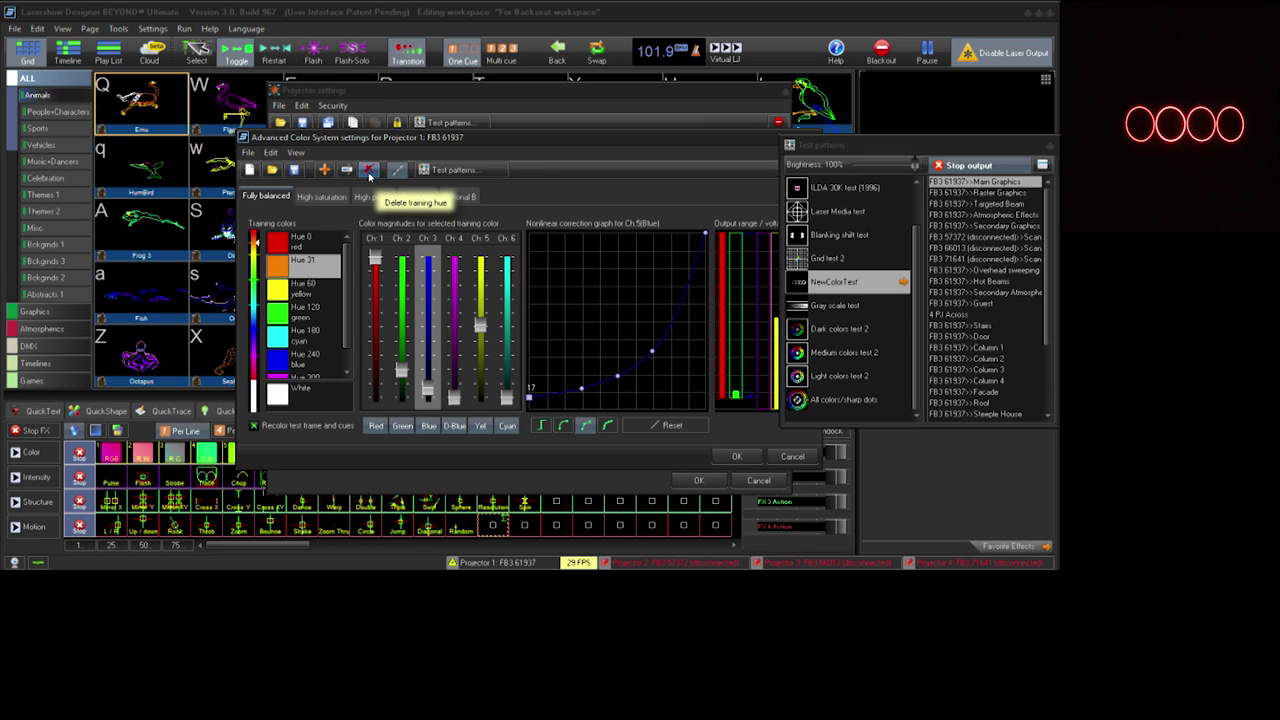
{"action": "left_click", "coordinate": [369, 173]}
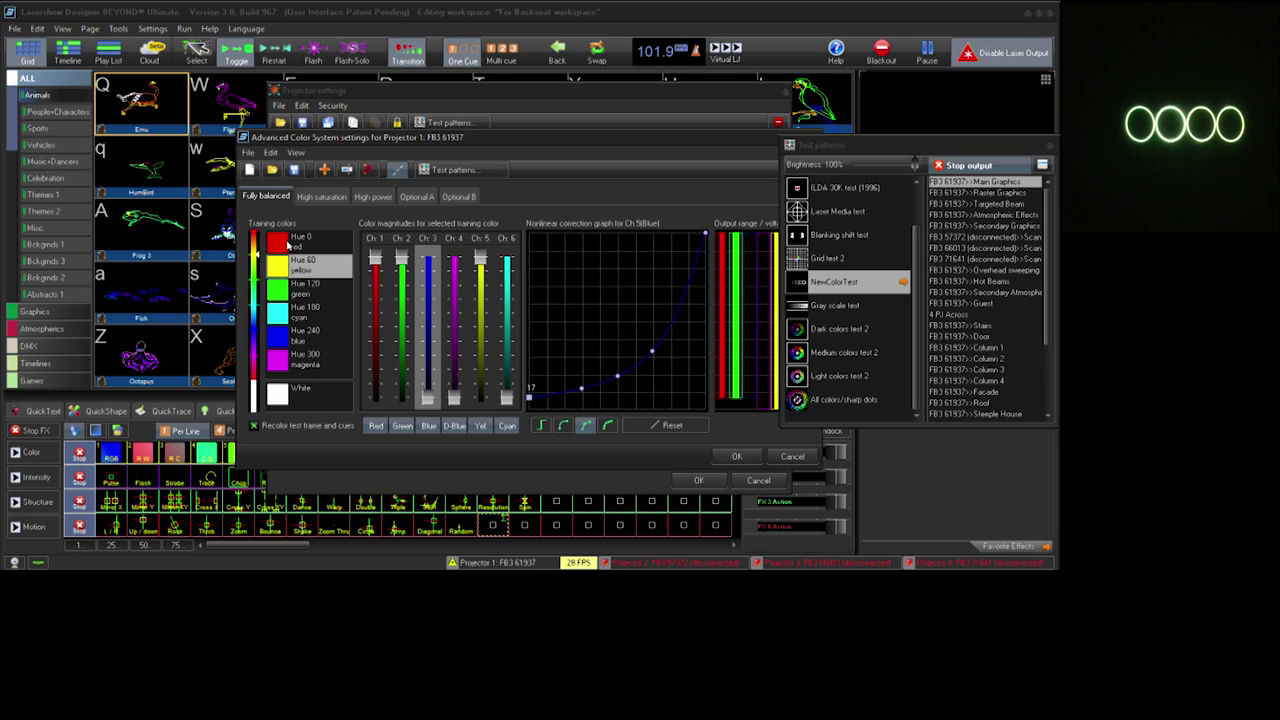
{"action": "left_click", "coordinate": [320, 197]}
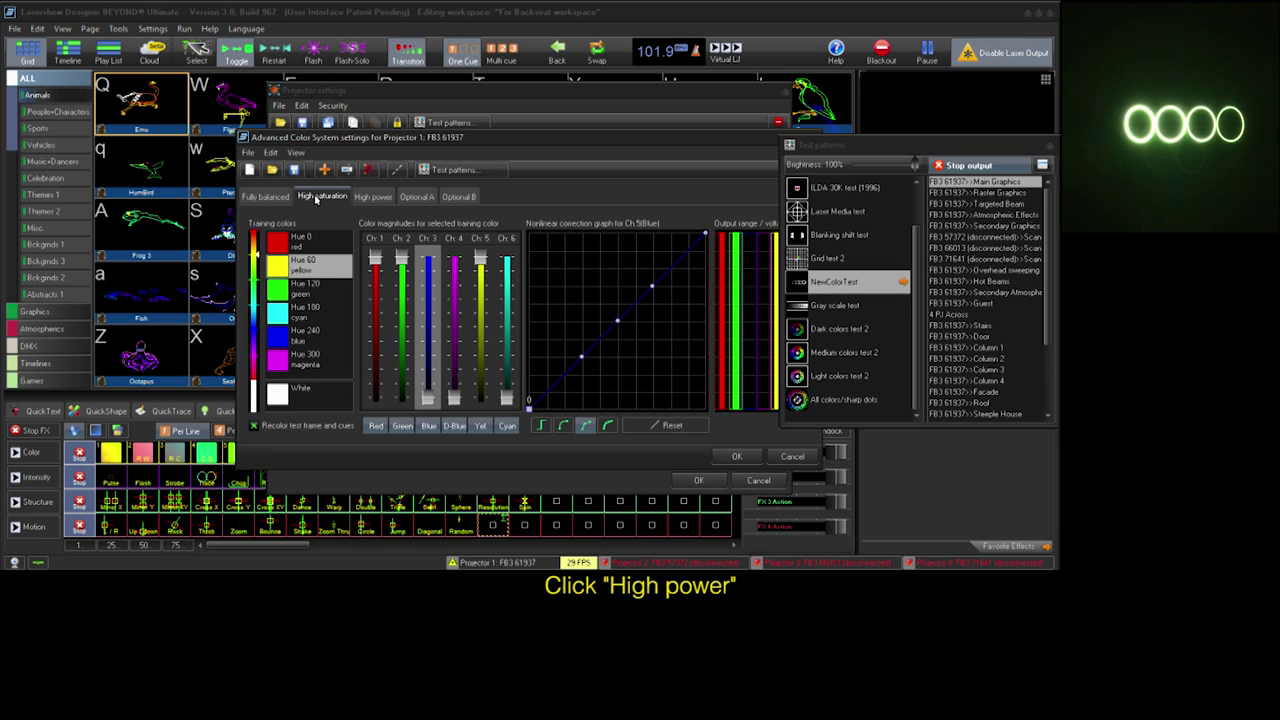
Give the High power palette's red, green and blue channels the TTL preset curve.
{"action": "left_click", "coordinate": [378, 199]}
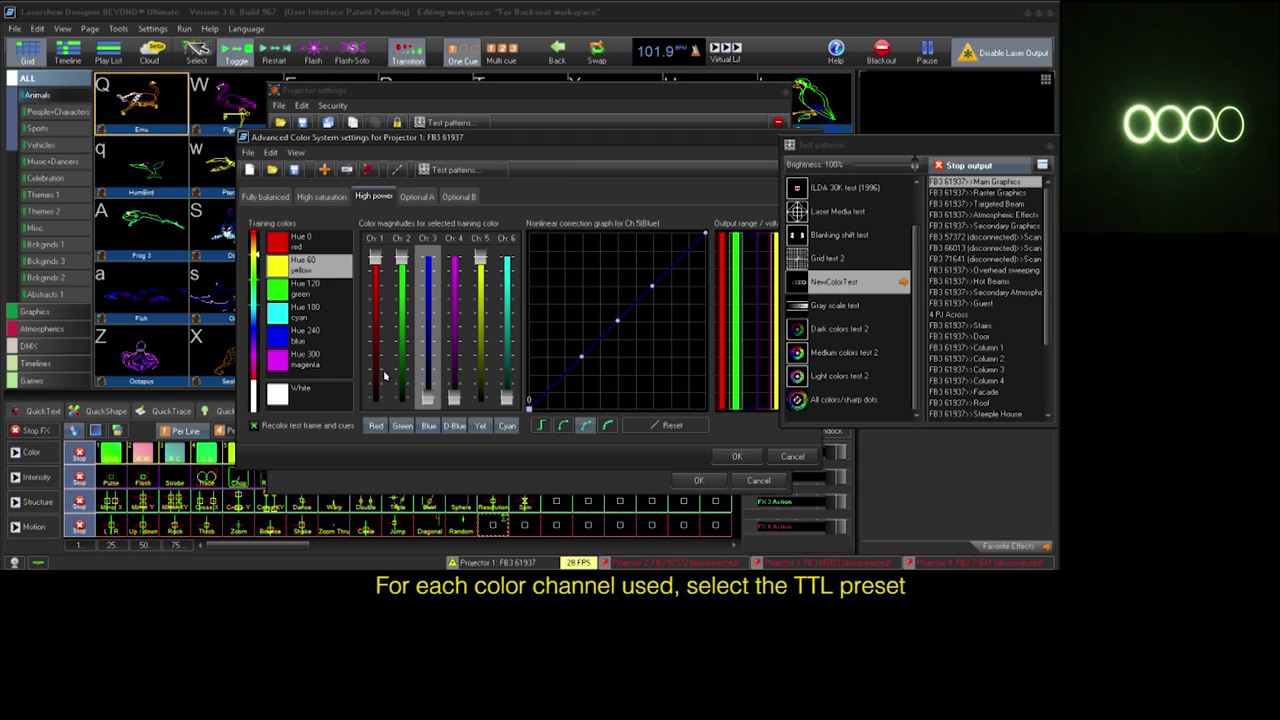
{"action": "left_click", "coordinate": [376, 300]}
{"action": "left_click", "coordinate": [541, 425]}
{"action": "left_click", "coordinate": [400, 408]}
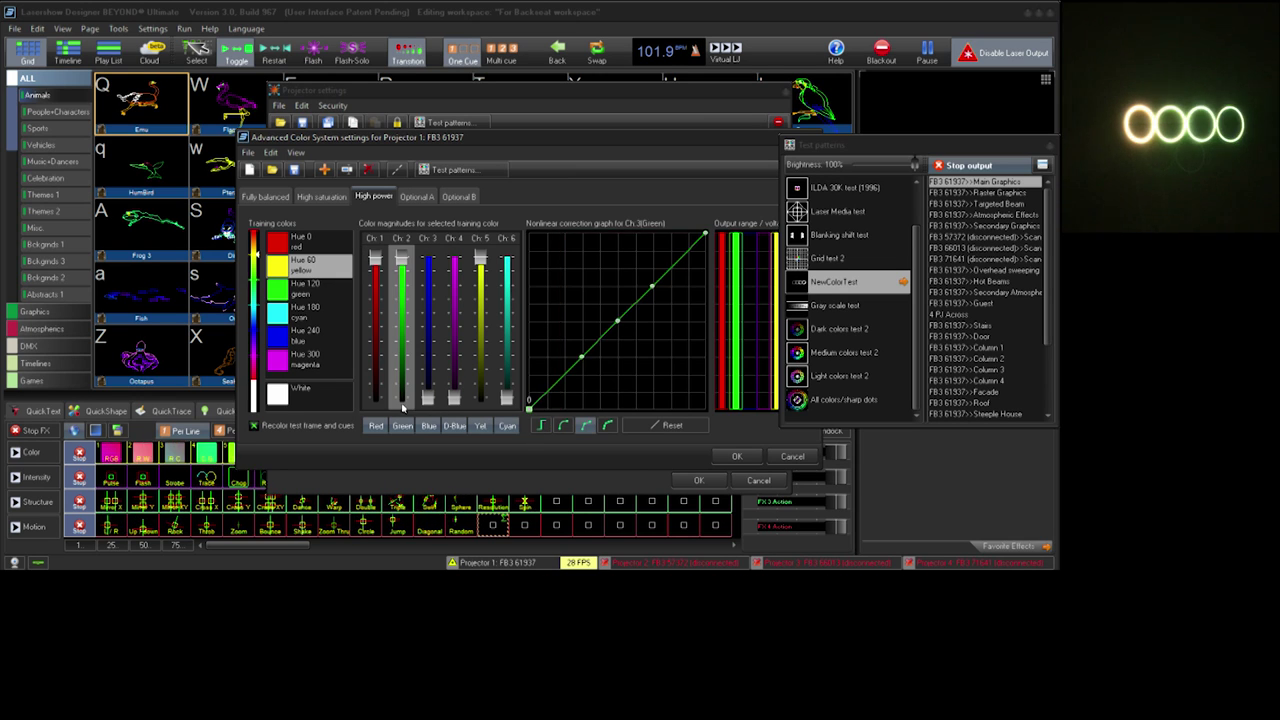
{"action": "left_click", "coordinate": [426, 405]}
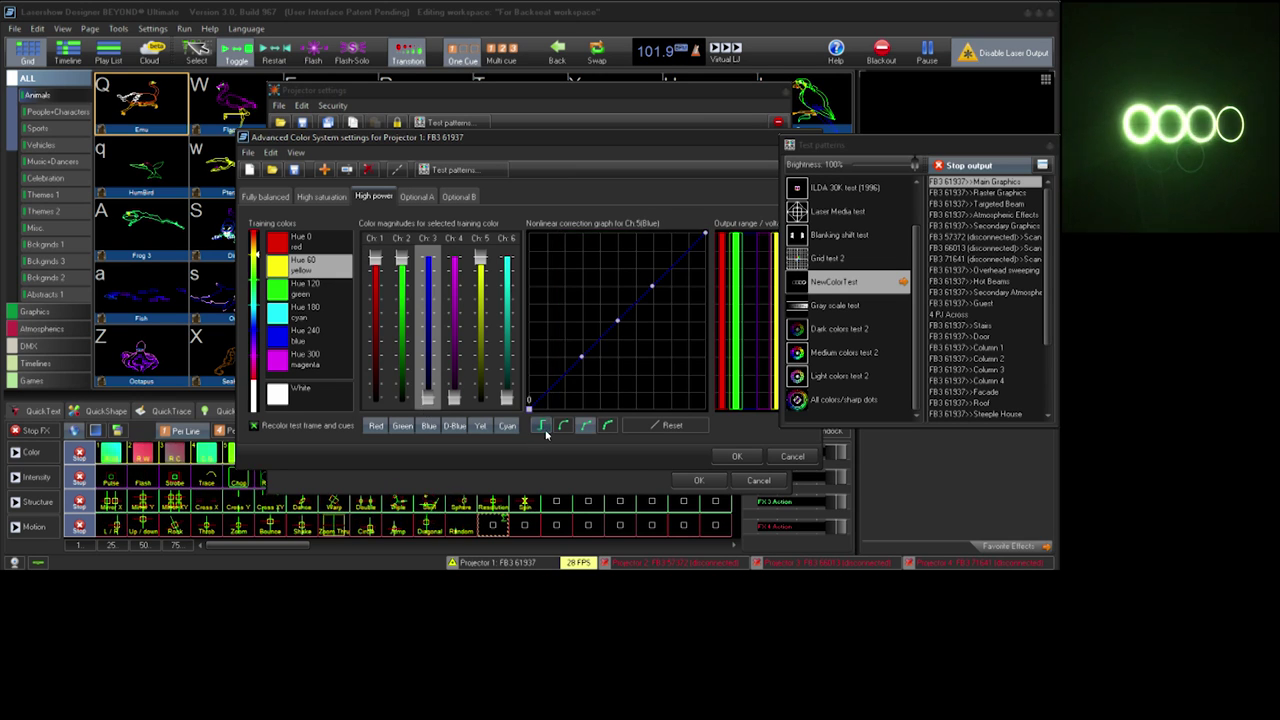
{"action": "left_click", "coordinate": [540, 427]}
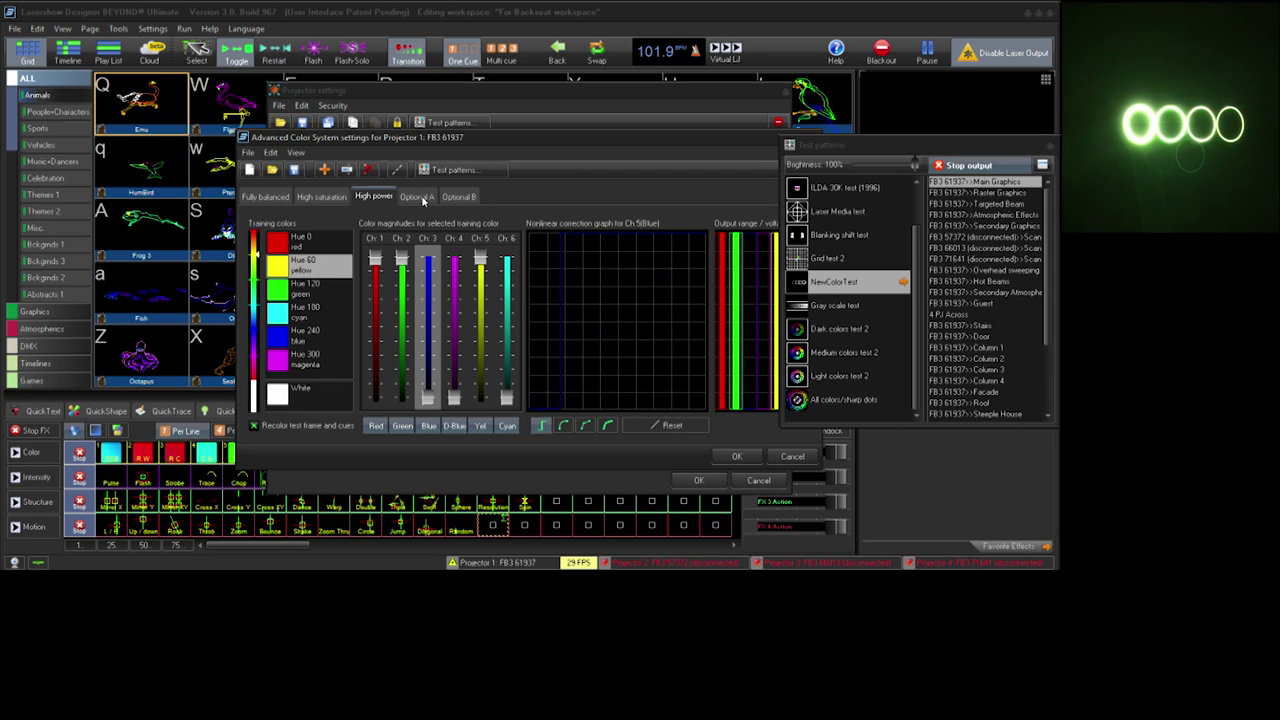
Give Optional A's red, green and blue channels log curves and close the settings with OK.
{"action": "left_click", "coordinate": [420, 197]}
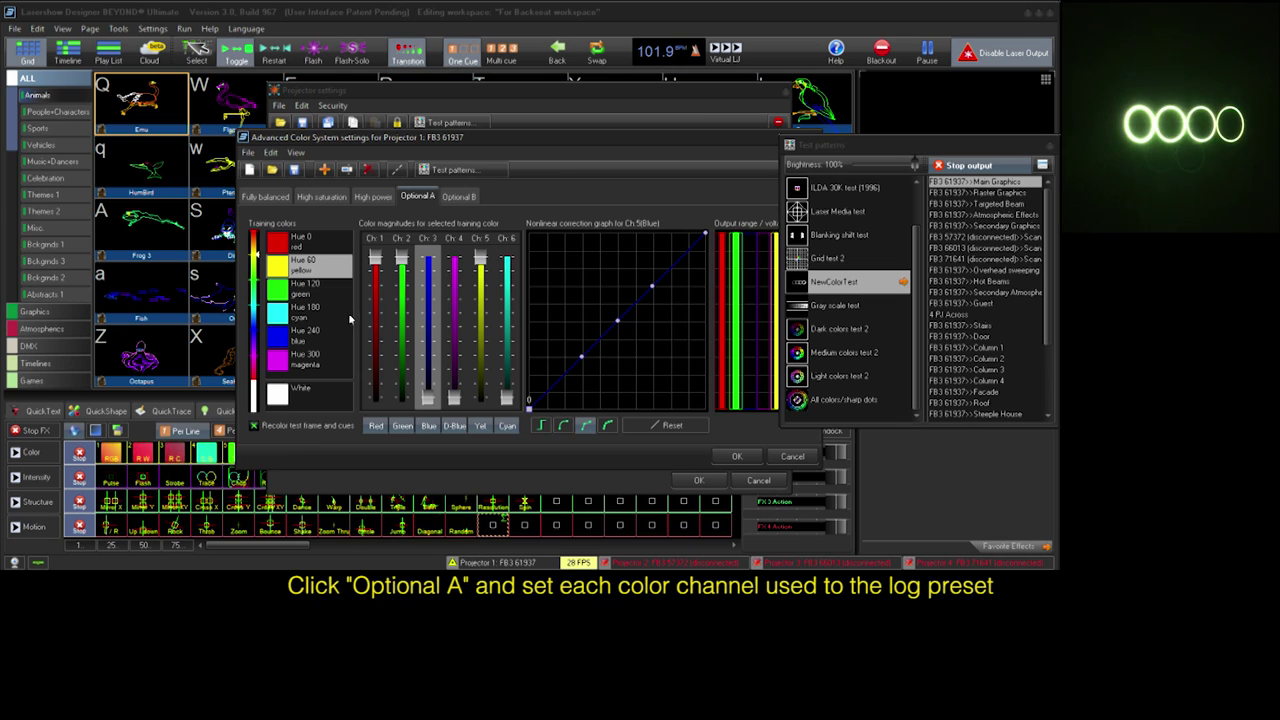
{"action": "left_click", "coordinate": [384, 402]}
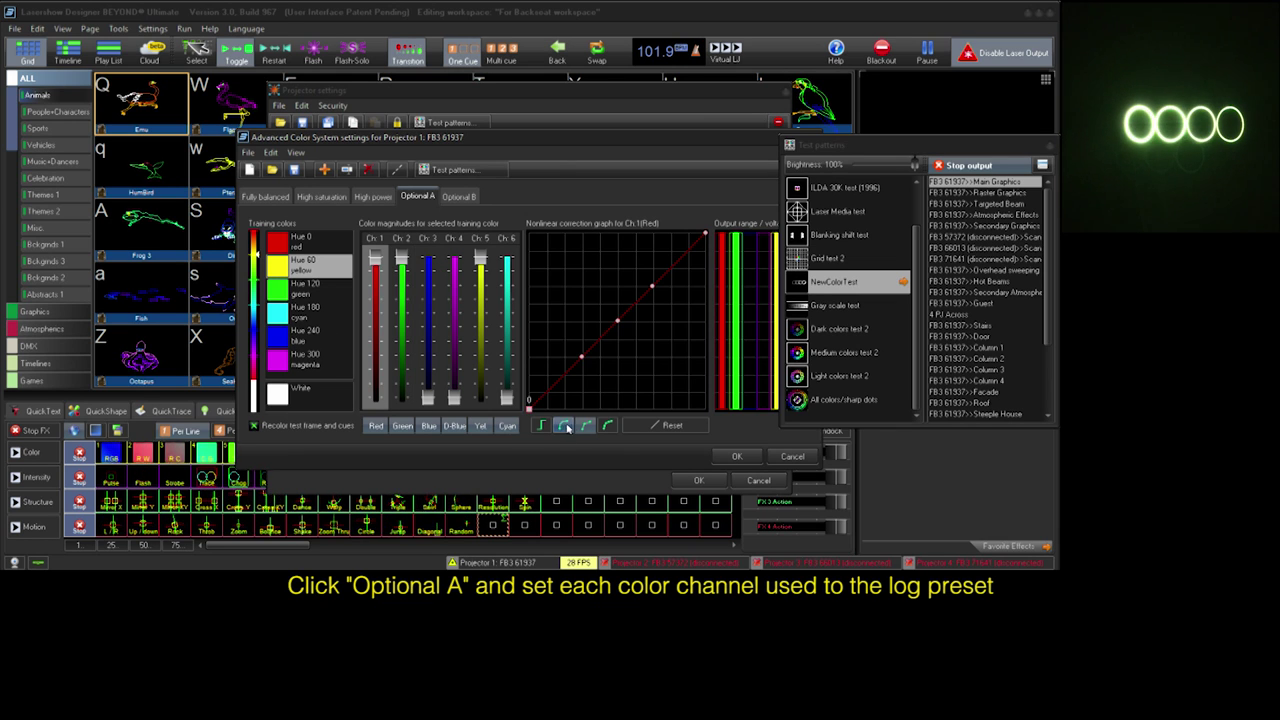
{"action": "left_click", "coordinate": [401, 400]}
{"action": "left_click", "coordinate": [564, 426]}
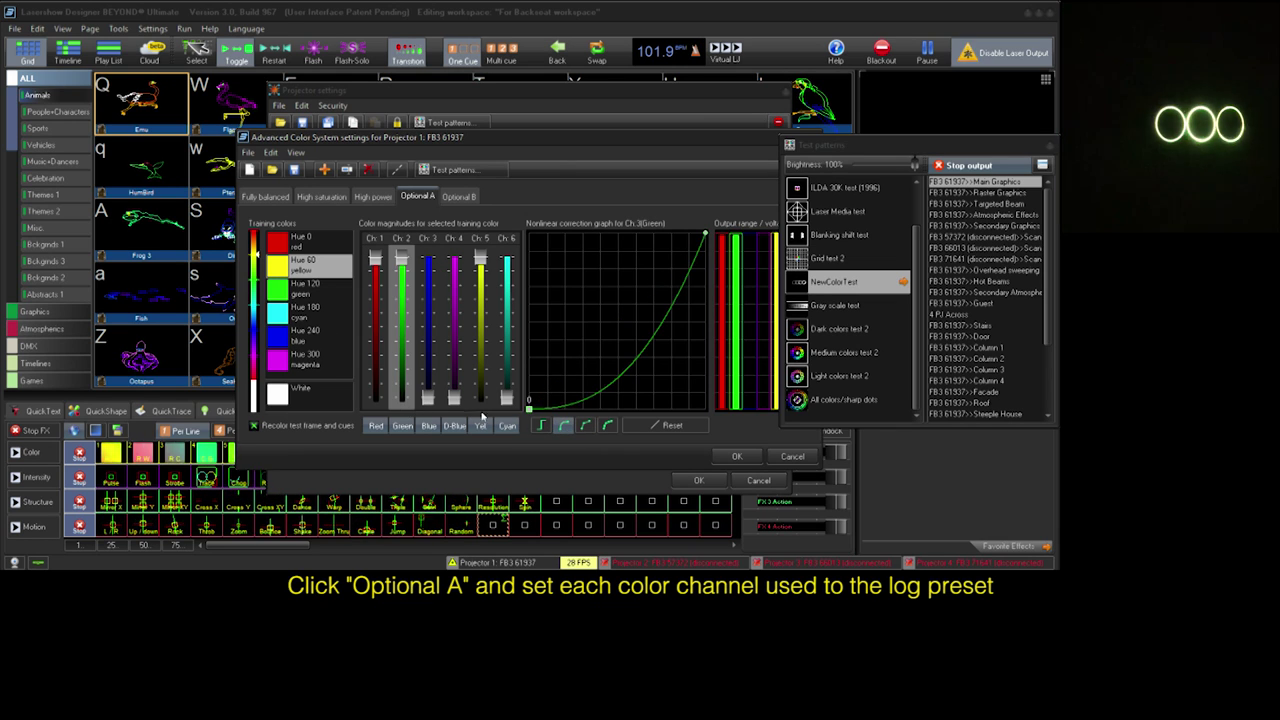
{"action": "left_click", "coordinate": [428, 400]}
{"action": "left_click", "coordinate": [563, 426]}
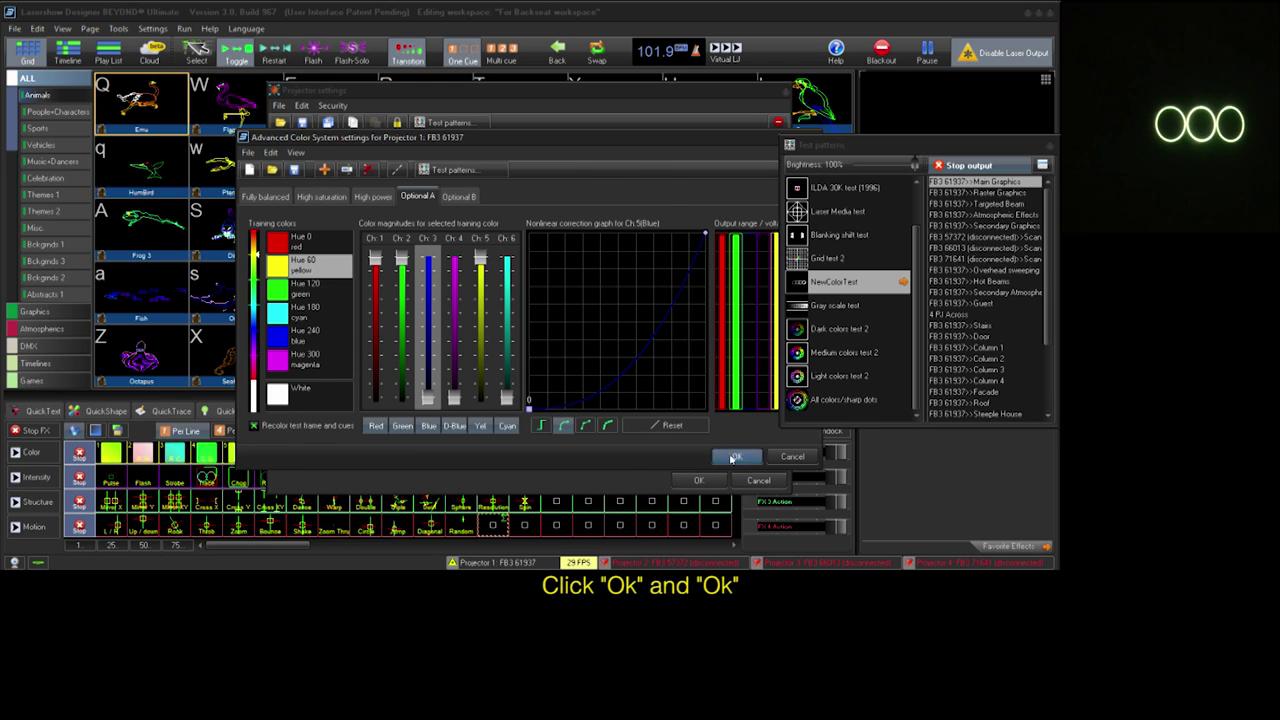
{"action": "left_click", "coordinate": [736, 456]}
{"action": "left_click", "coordinate": [698, 480]}
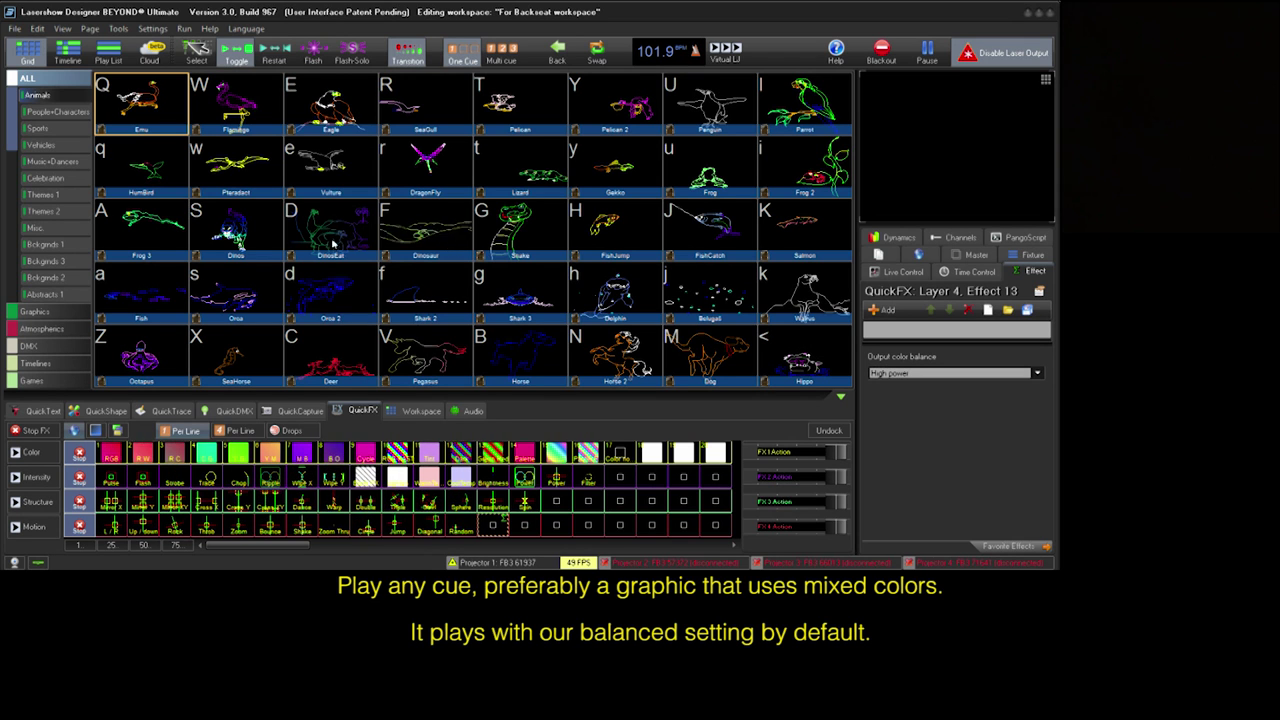
Play the Emu cue from the cue grid so the emu animation projects on the laser.
{"action": "left_click", "coordinate": [150, 130]}
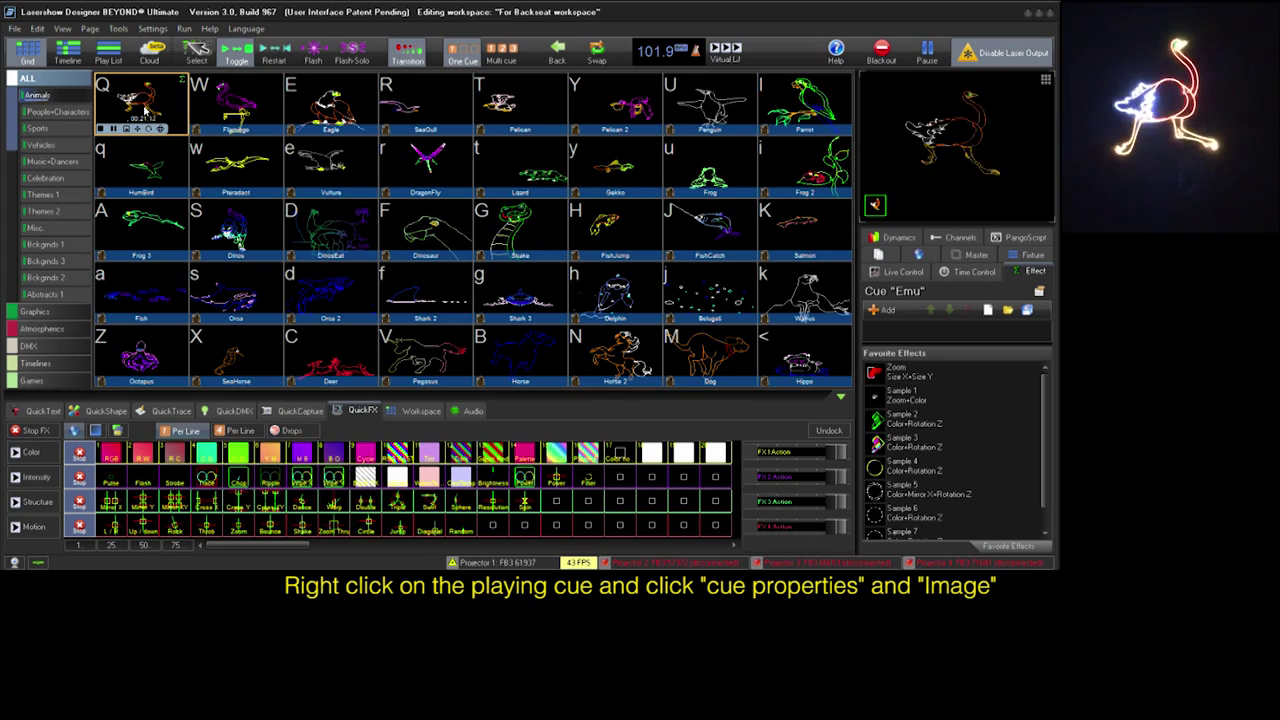
Open the Emu cue's Image properties and set output color balance to High saturation.
{"action": "right_click", "coordinate": [143, 100]}
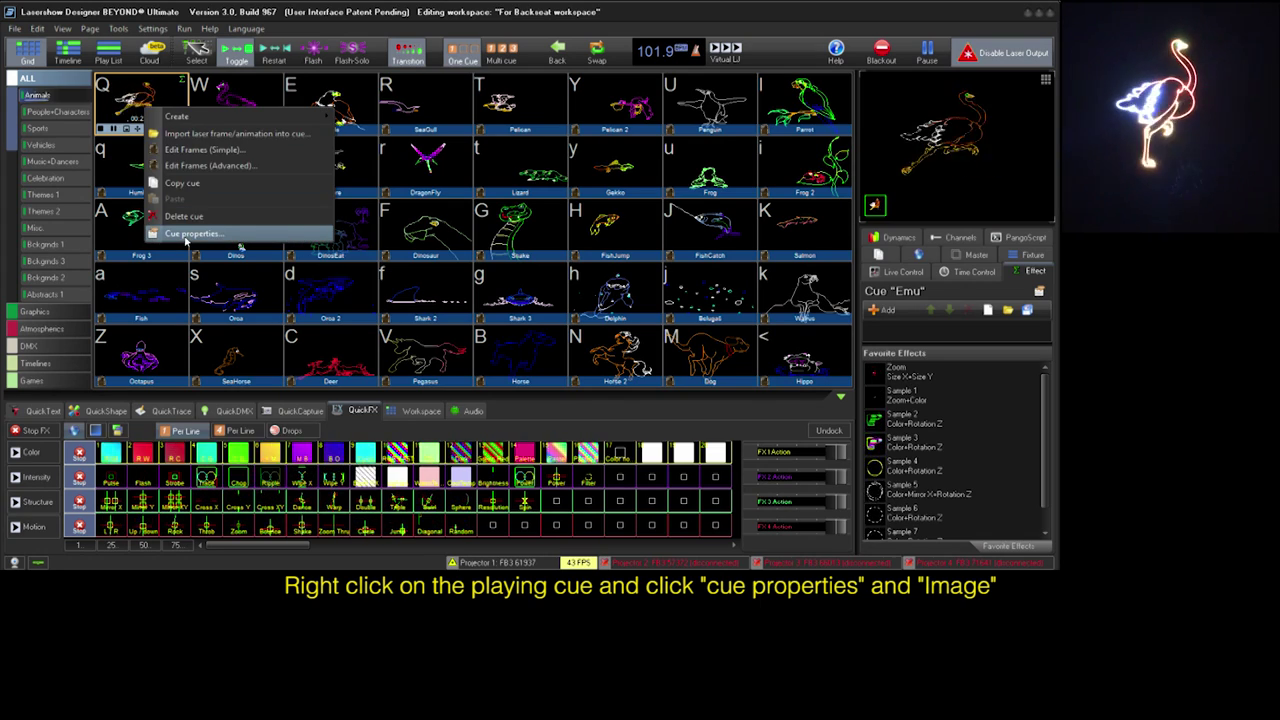
{"action": "left_click", "coordinate": [190, 236]}
{"action": "left_click", "coordinate": [555, 168]}
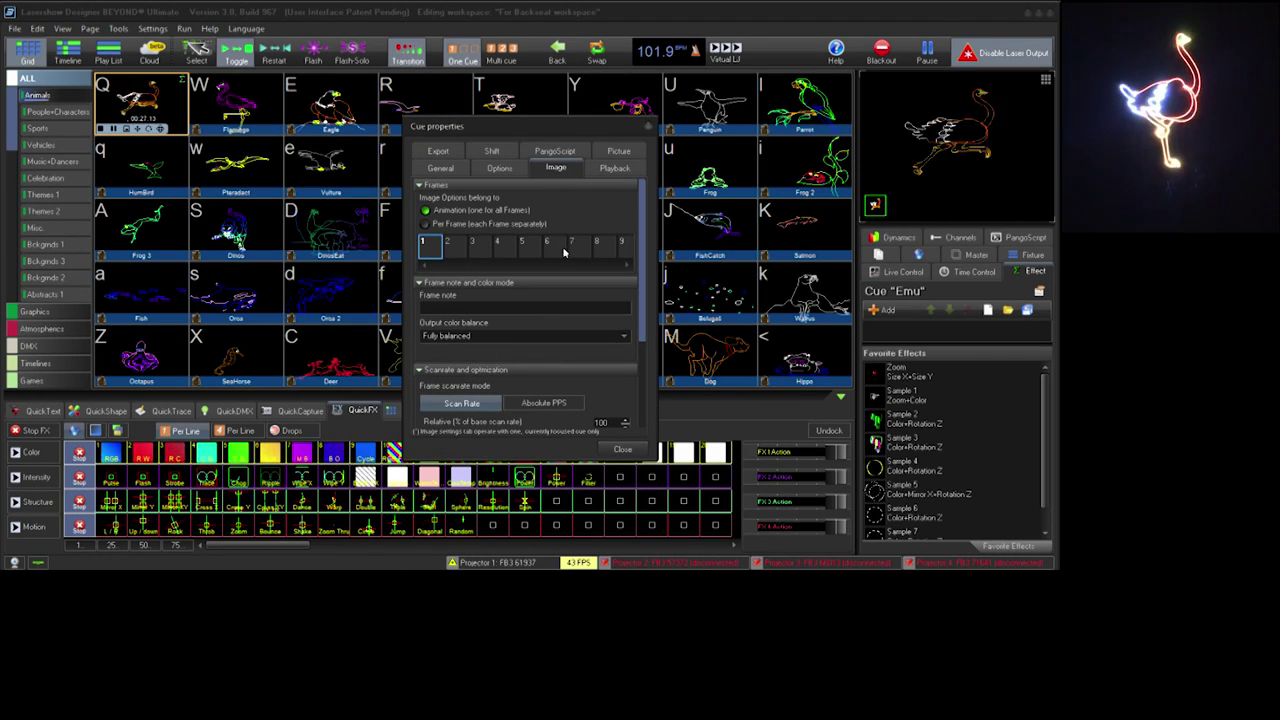
{"action": "left_click", "coordinate": [546, 338]}
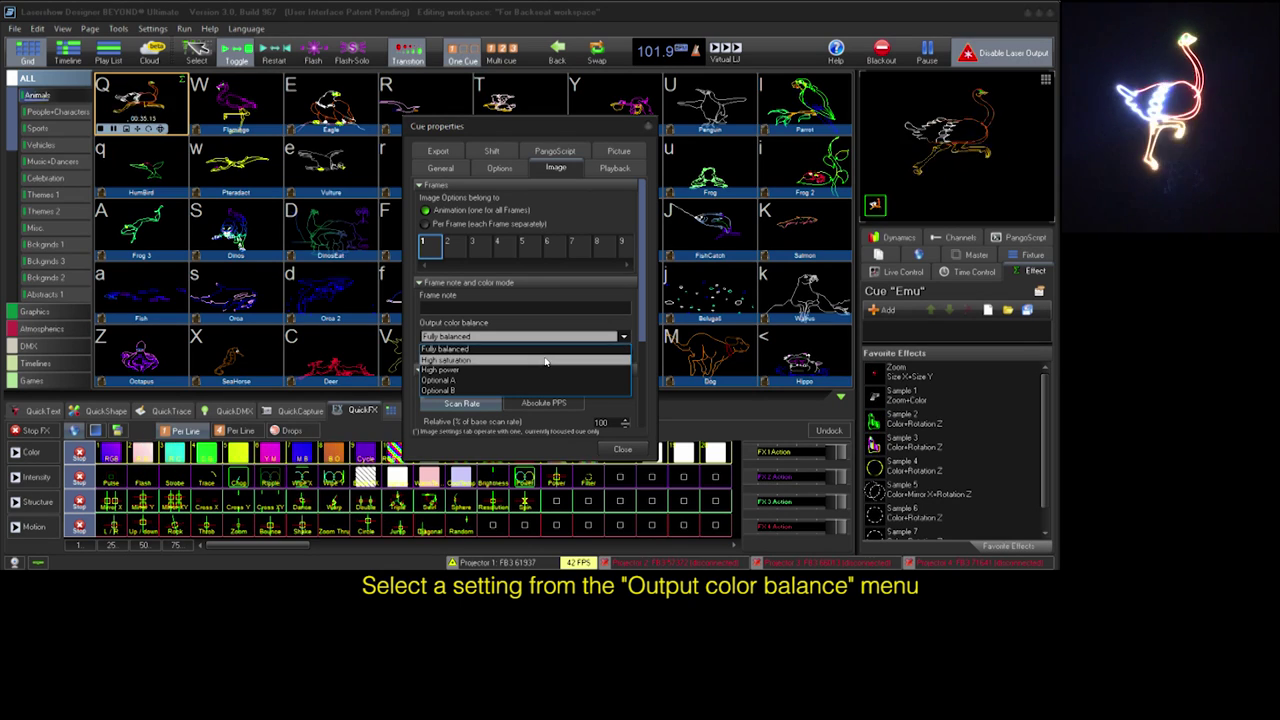
{"action": "left_click", "coordinate": [545, 360]}
Try the High power, Optional A and Optional B palettes, then return to Fully balanced.
{"action": "left_click", "coordinate": [537, 341]}
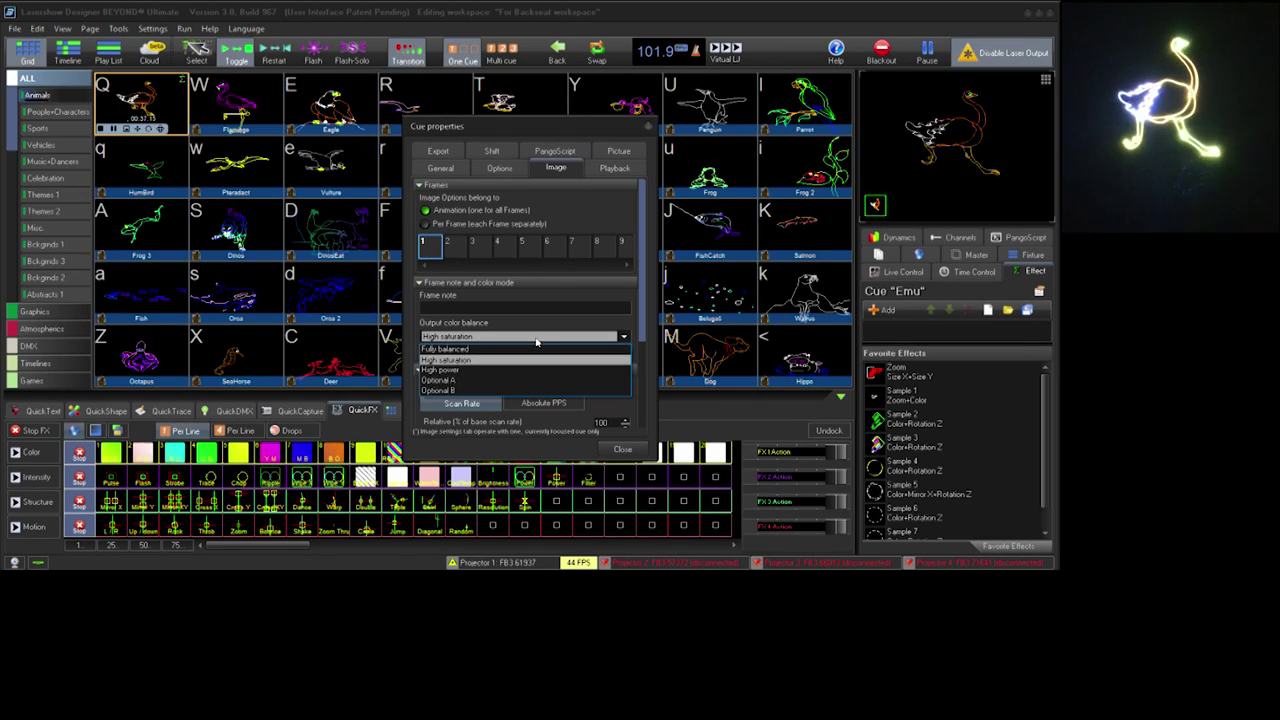
{"action": "left_click", "coordinate": [481, 372]}
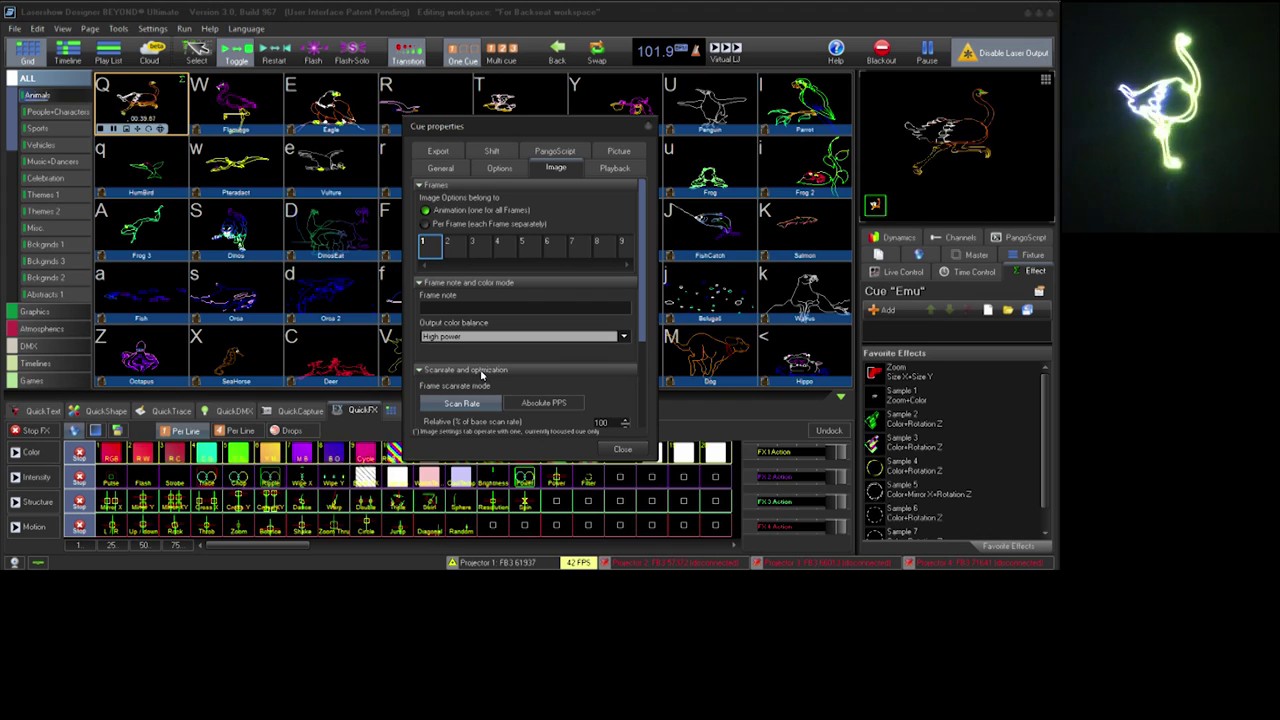
{"action": "left_click", "coordinate": [519, 340]}
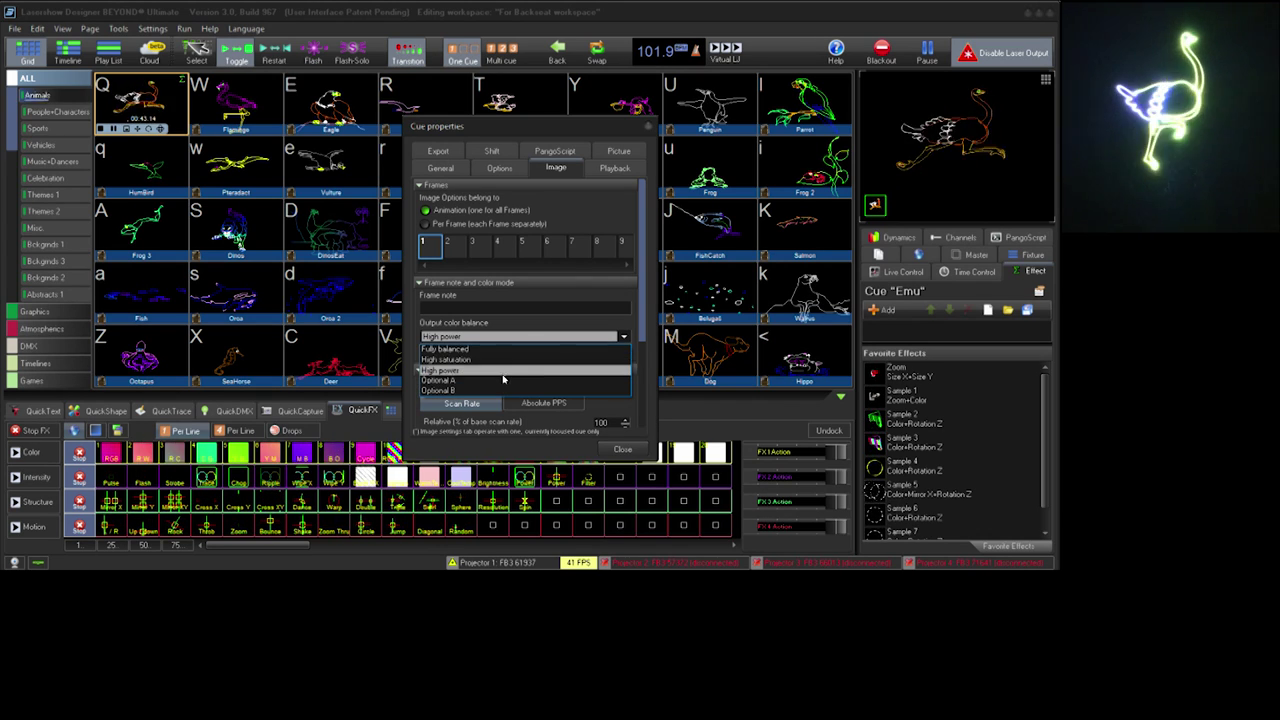
{"action": "left_click", "coordinate": [503, 380]}
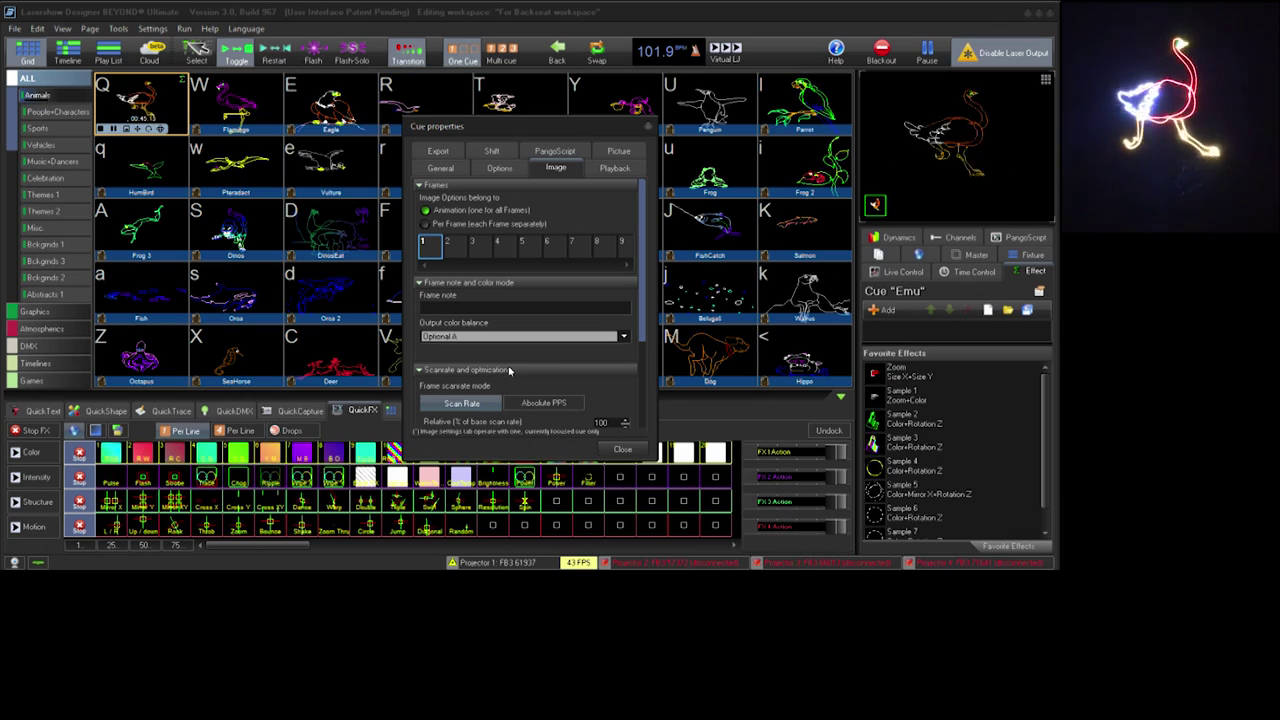
{"action": "left_click", "coordinate": [520, 338]}
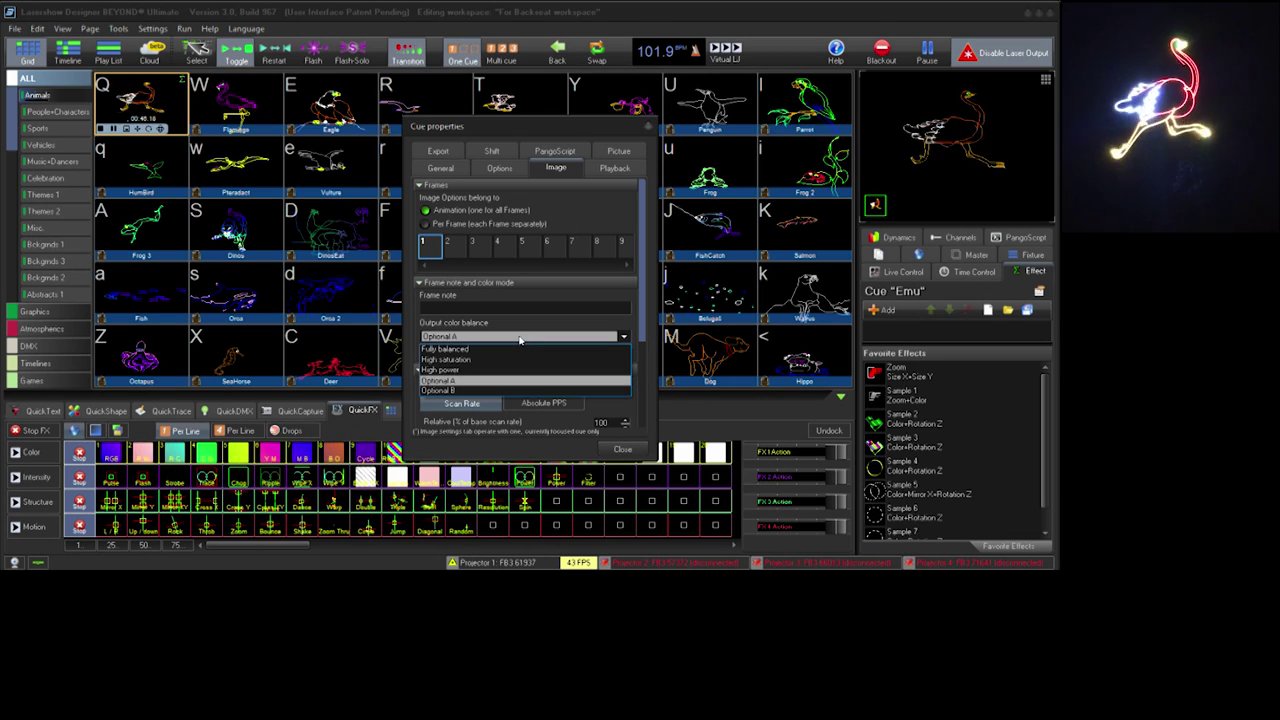
{"action": "left_click", "coordinate": [480, 391]}
{"action": "left_click", "coordinate": [491, 338]}
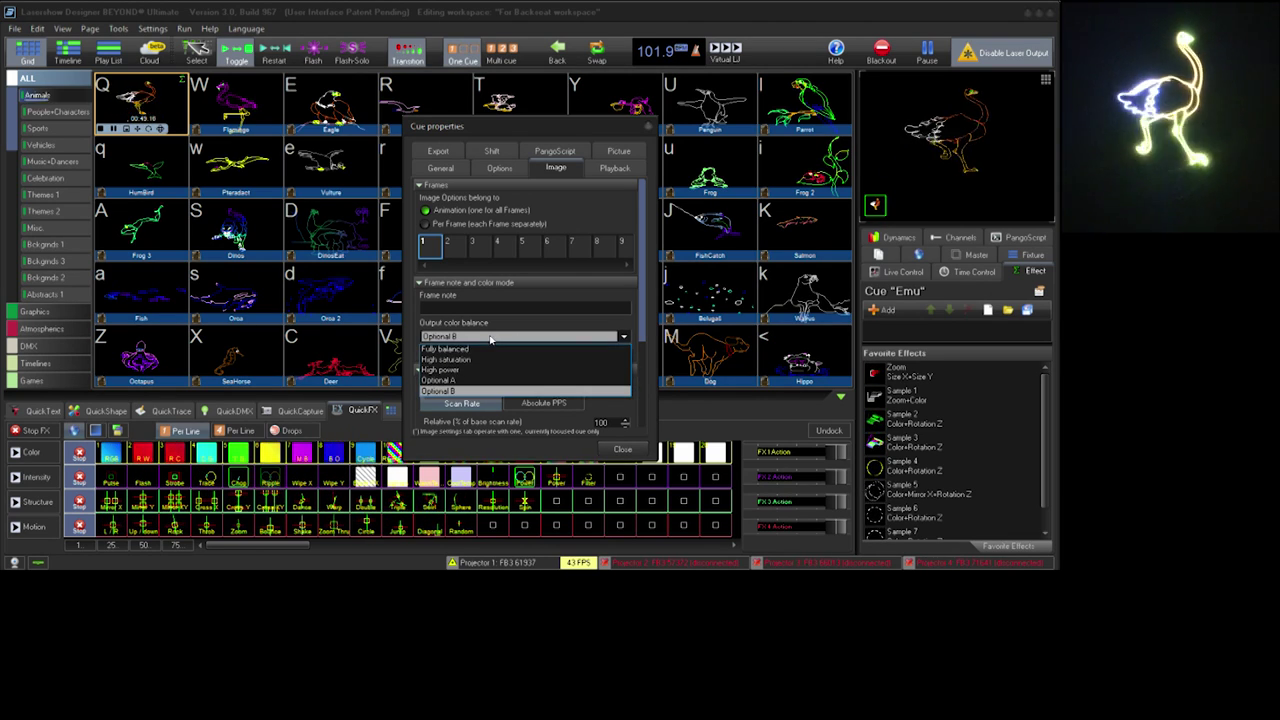
{"action": "left_click", "coordinate": [487, 354]}
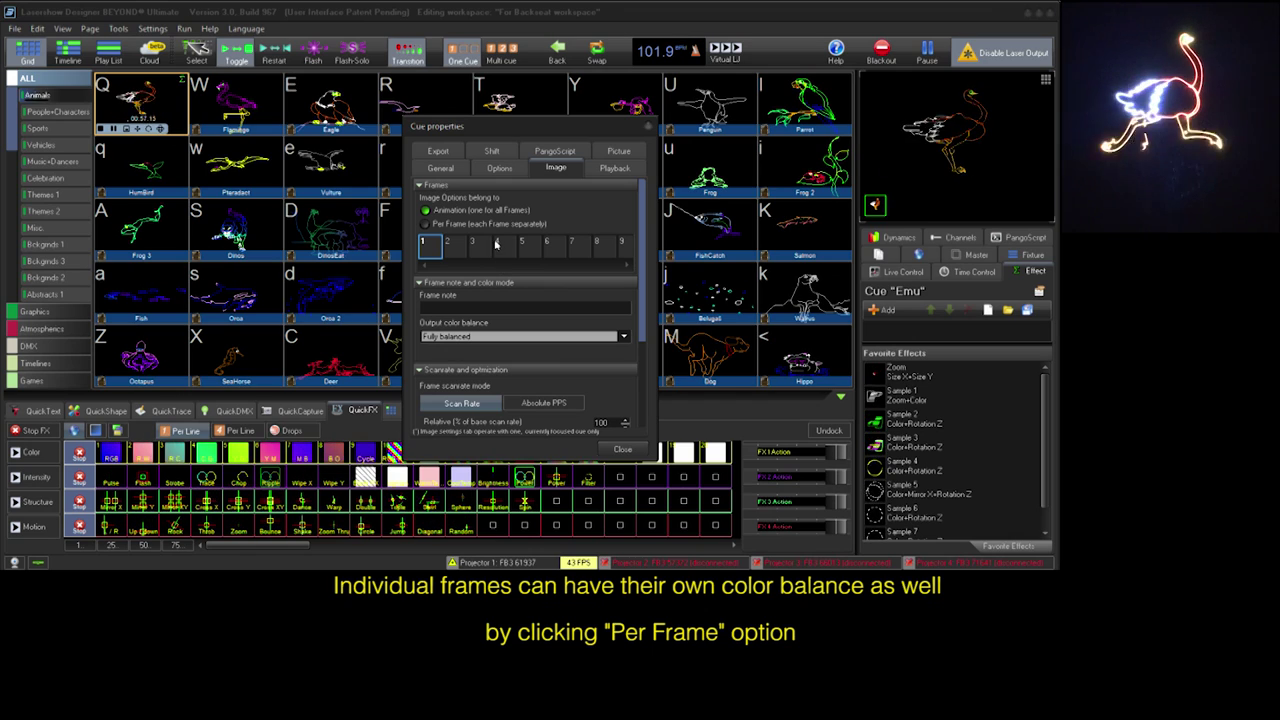
Switch image options to Per Frame at frame 3, revert to Animation (one for all Frames), and close.
{"action": "left_click", "coordinate": [426, 223]}
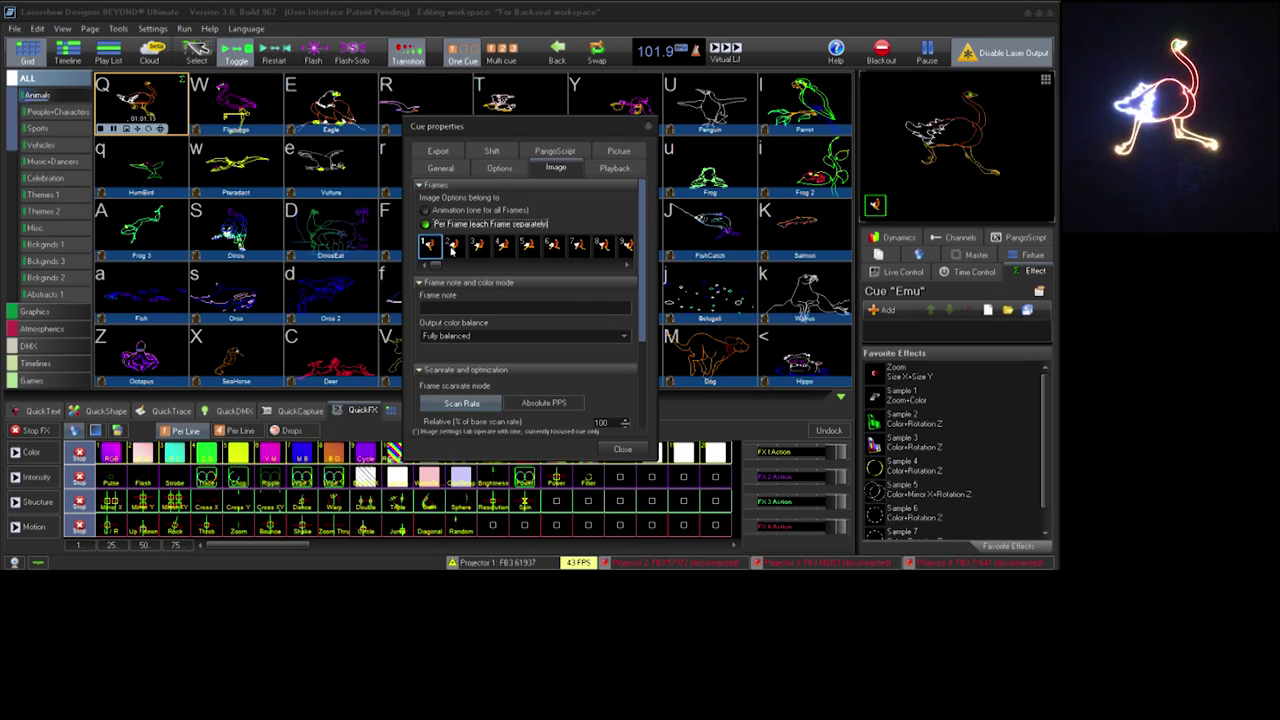
{"action": "left_click", "coordinate": [453, 246]}
{"action": "left_click", "coordinate": [478, 246]}
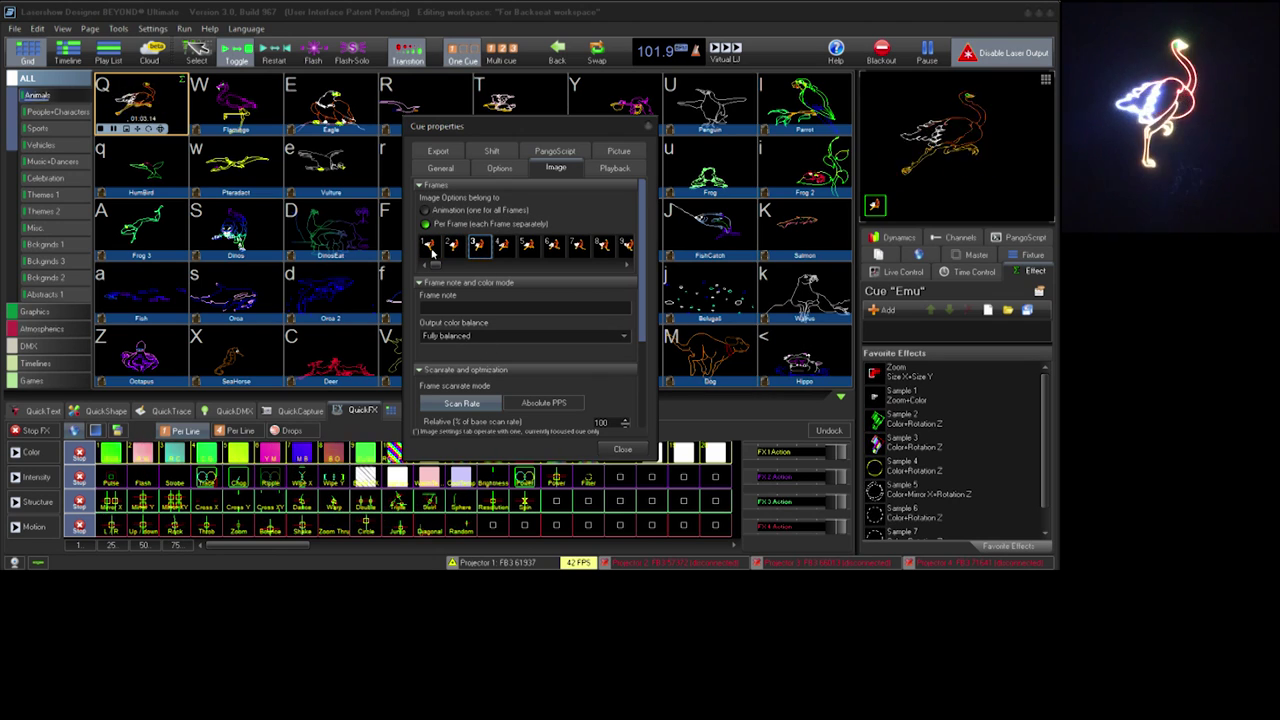
{"action": "left_click", "coordinate": [427, 211]}
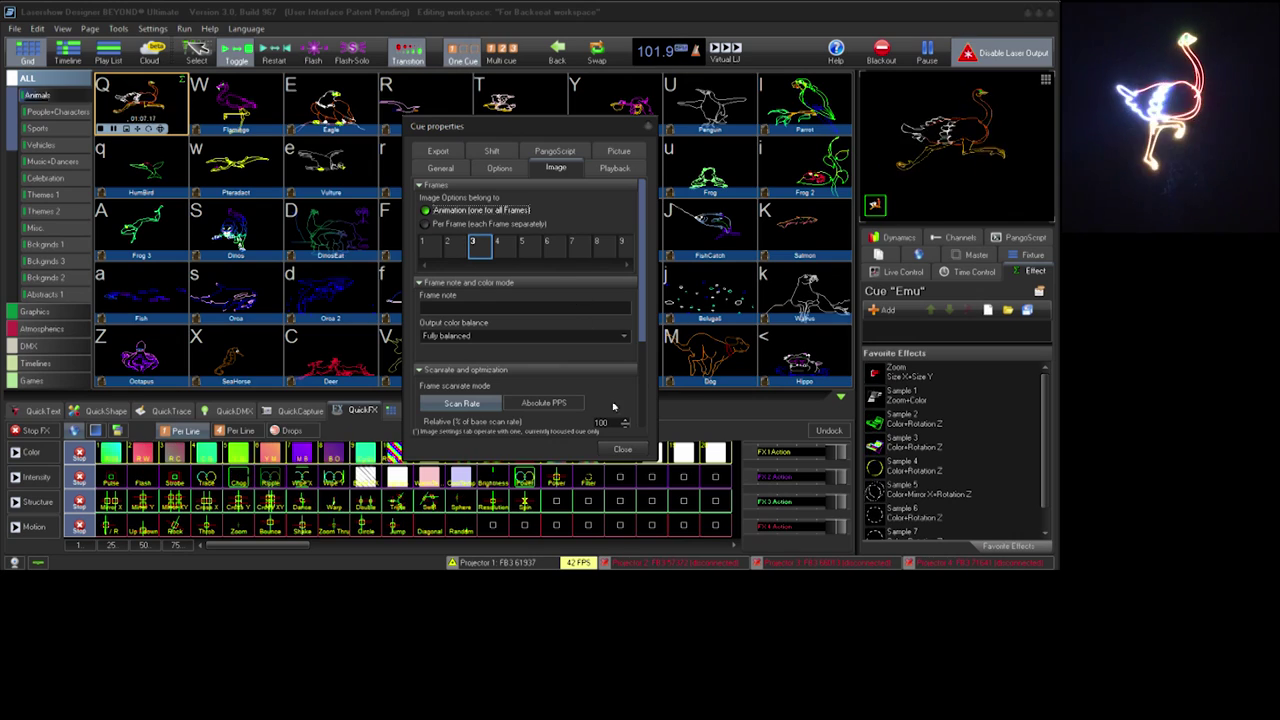
{"action": "left_click", "coordinate": [622, 449]}
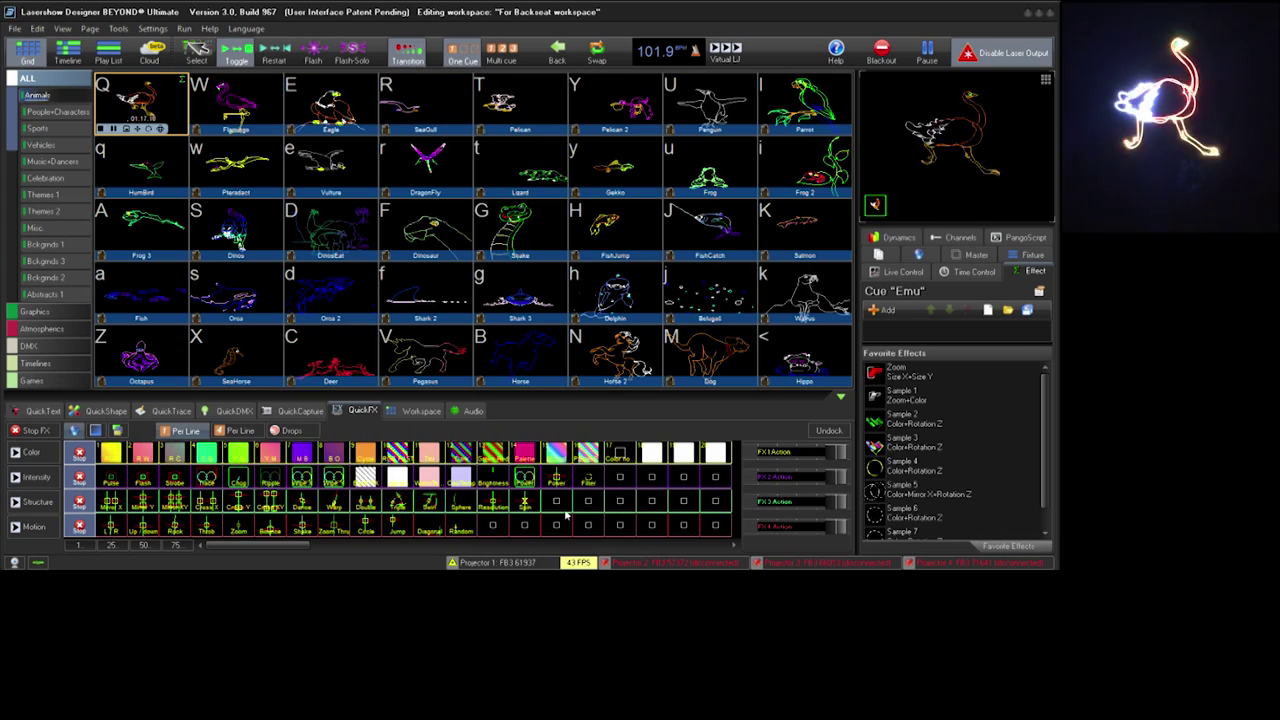
Put an Output color balance effect with the Fully balanced palette into empty QuickFX slot Layer 4, Effect 13.
{"action": "left_click", "coordinate": [491, 525]}
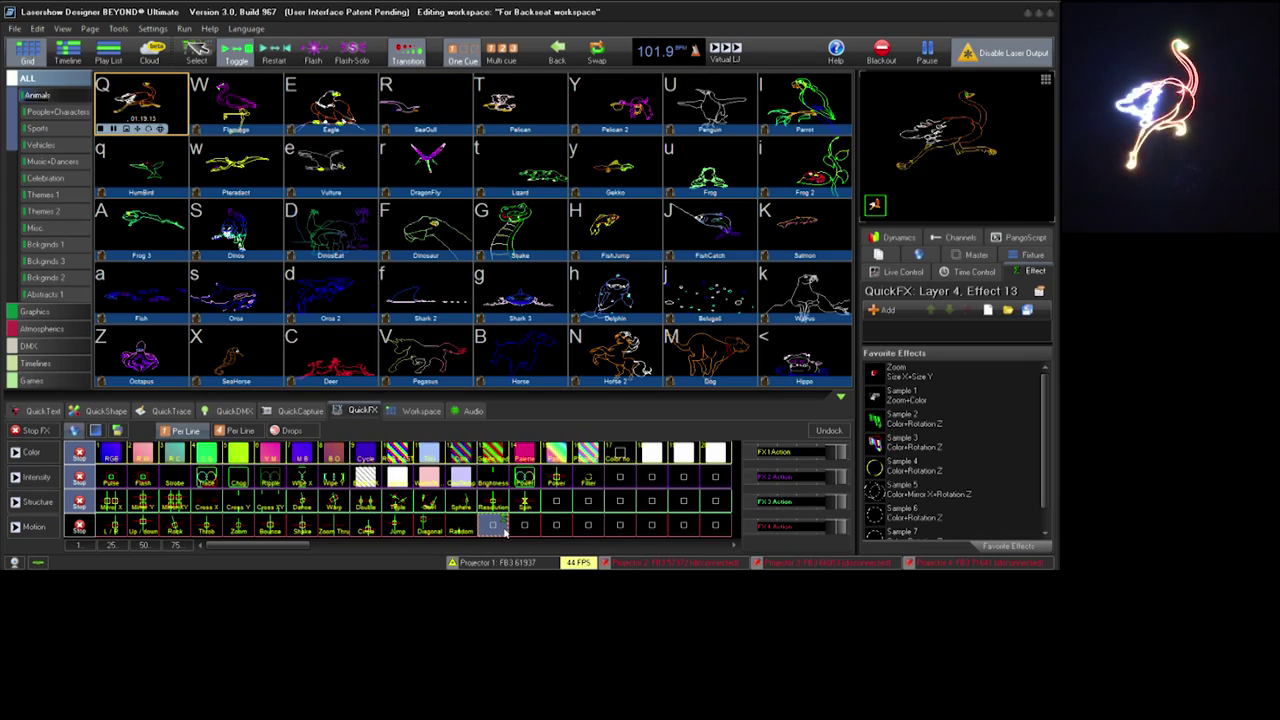
{"action": "left_click", "coordinate": [887, 311]}
{"action": "mouse_move", "coordinate": [900, 392]}
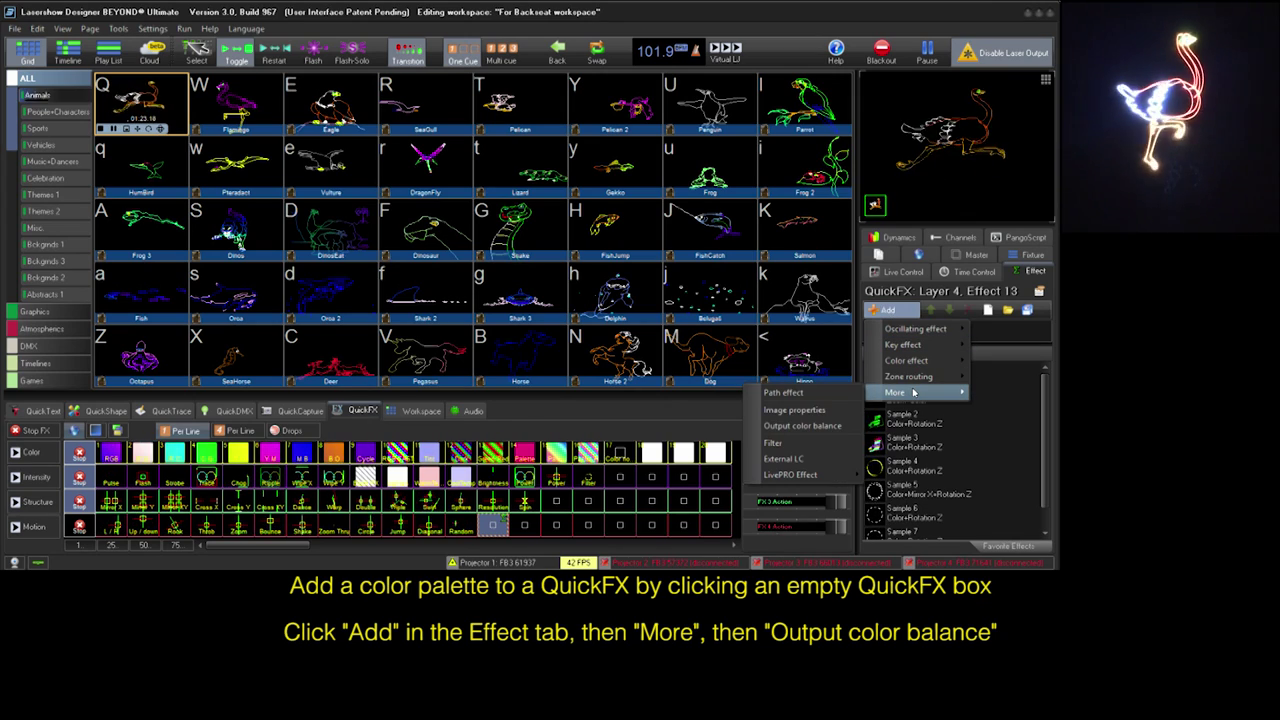
{"action": "left_click", "coordinate": [834, 425]}
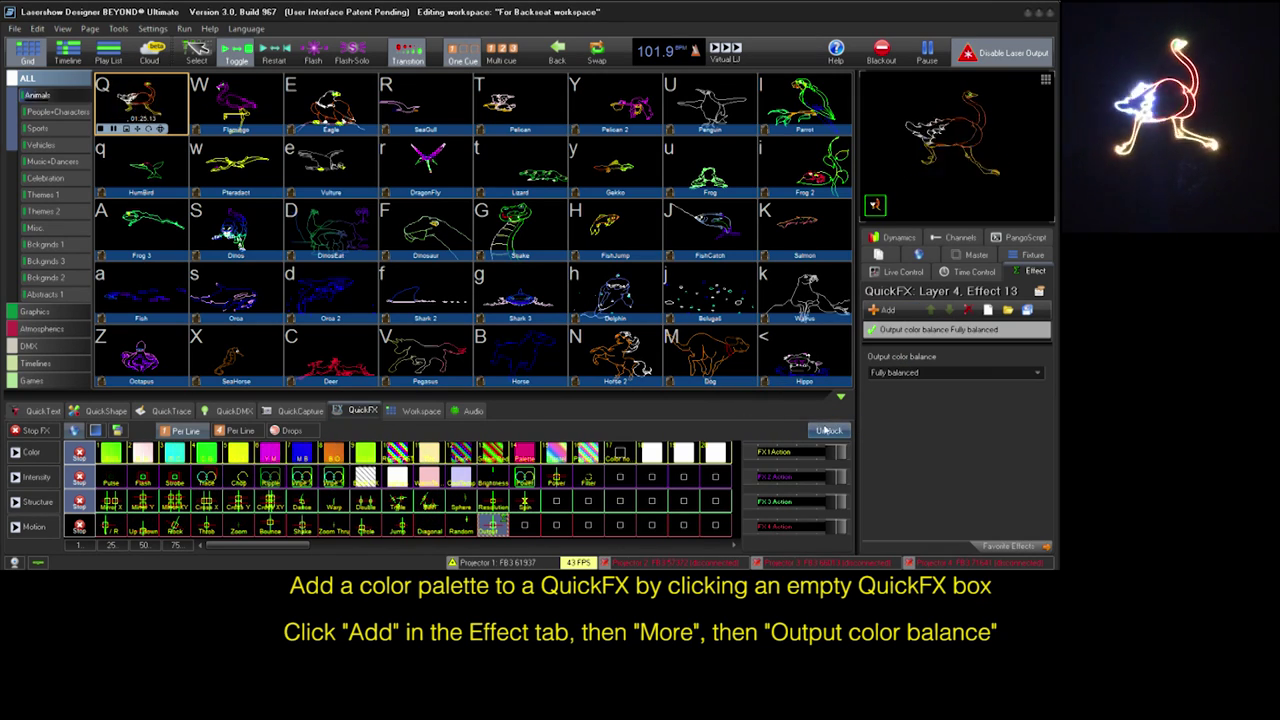
{"action": "left_click", "coordinate": [913, 373]}
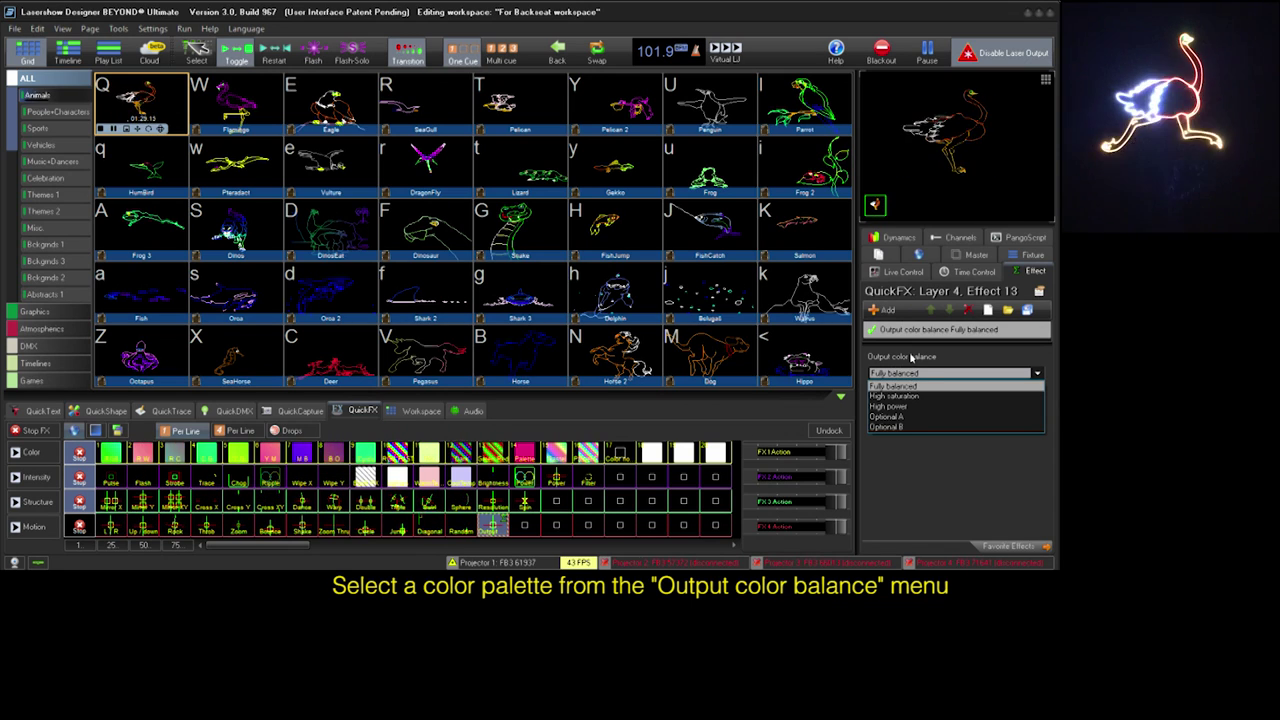
{"action": "left_click", "coordinate": [912, 362]}
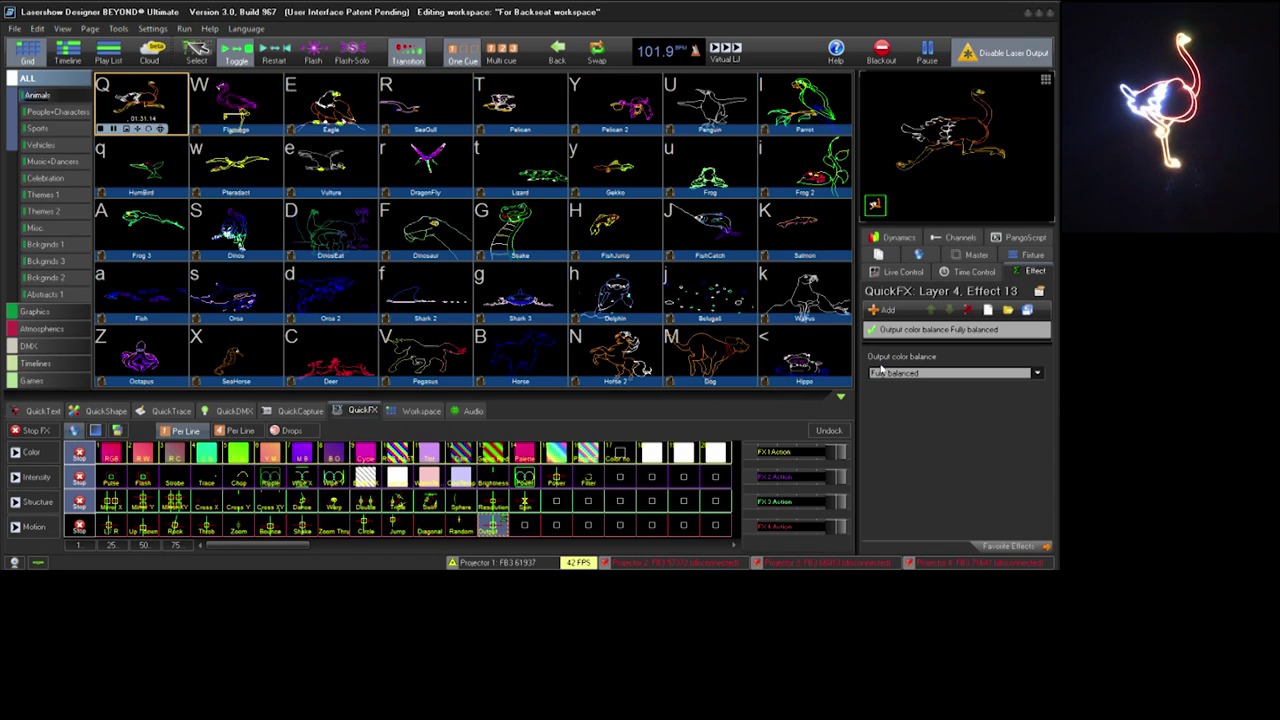